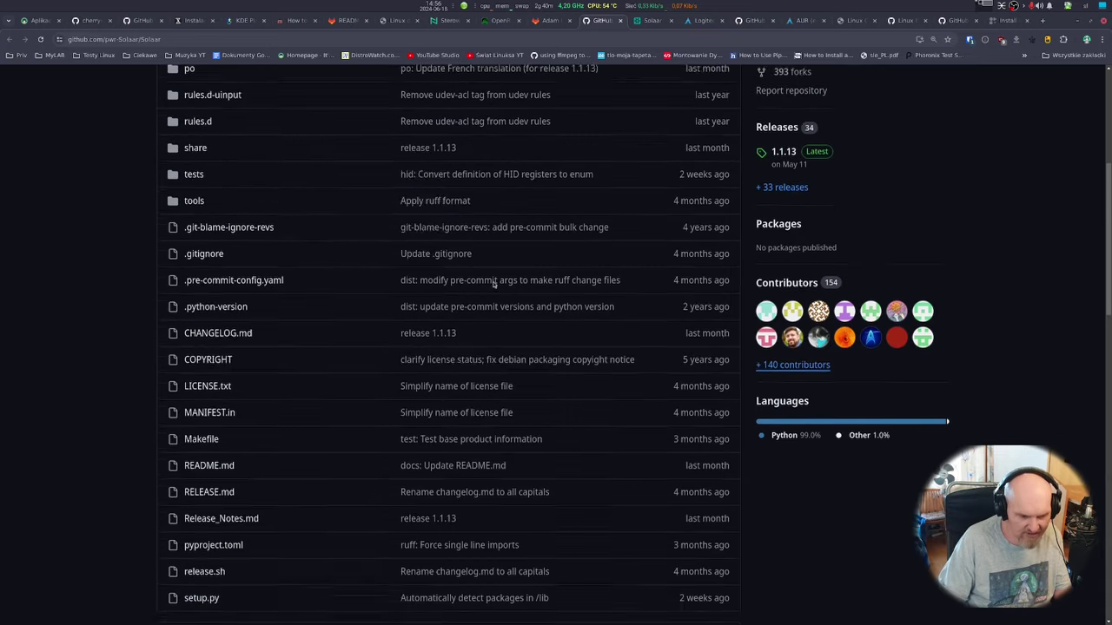
# Review the Solaar README introduction and the ArchWiki page on Logitech Gaming Keyboards
pyautogui.scroll(-4, 496, 290)
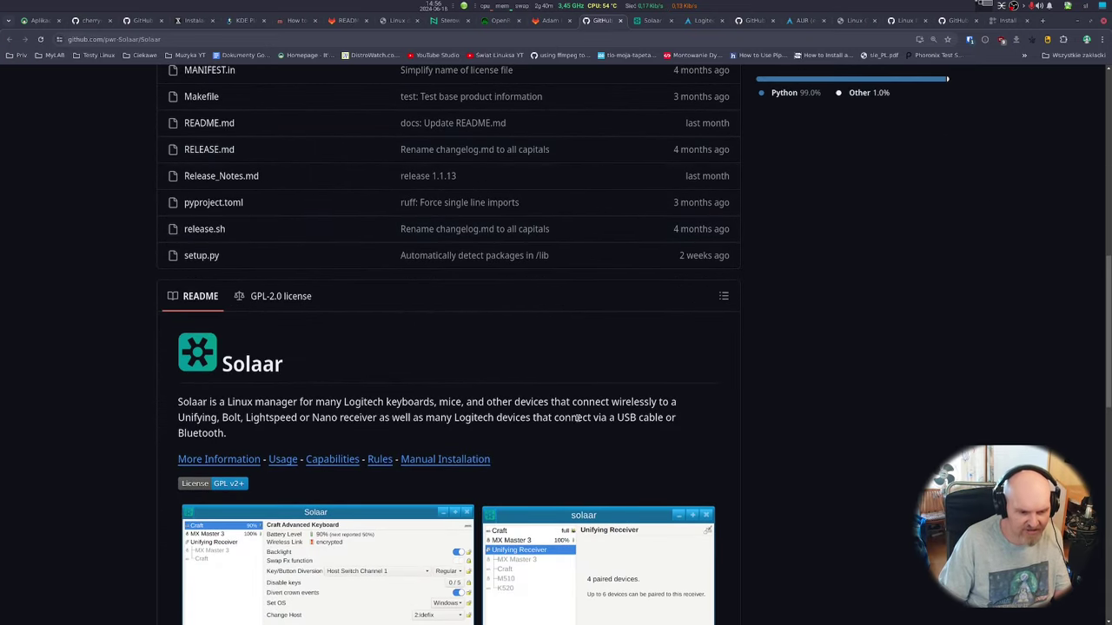
pyautogui.hotkey('ctrl', 'Tab')
pyautogui.hotkey('ctrl', 'Tab')
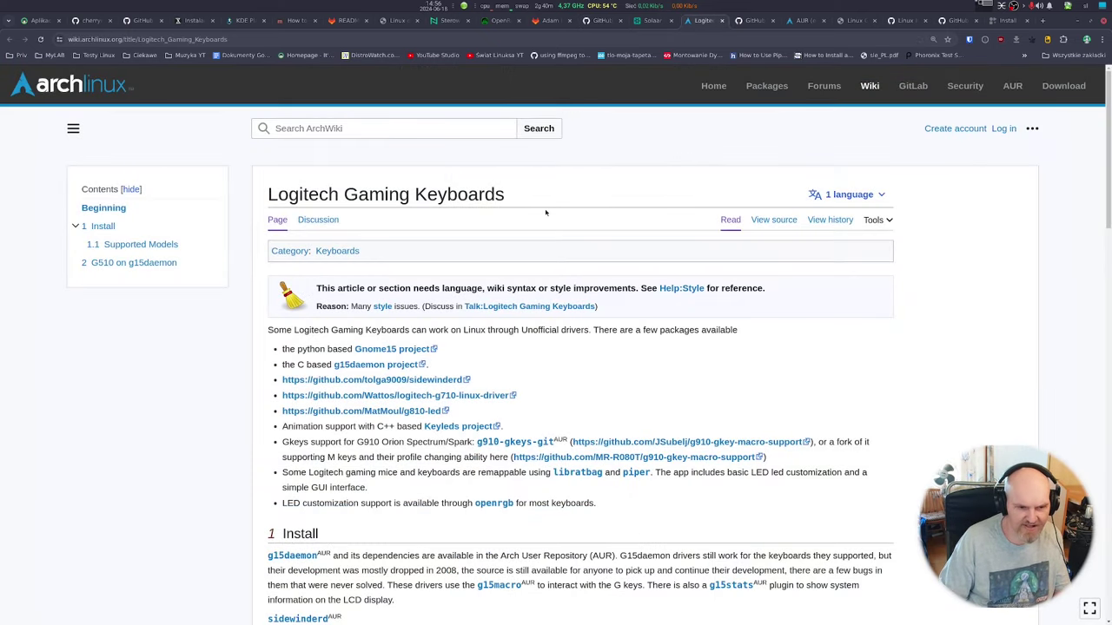
pyautogui.scroll(-5, 537, 220)
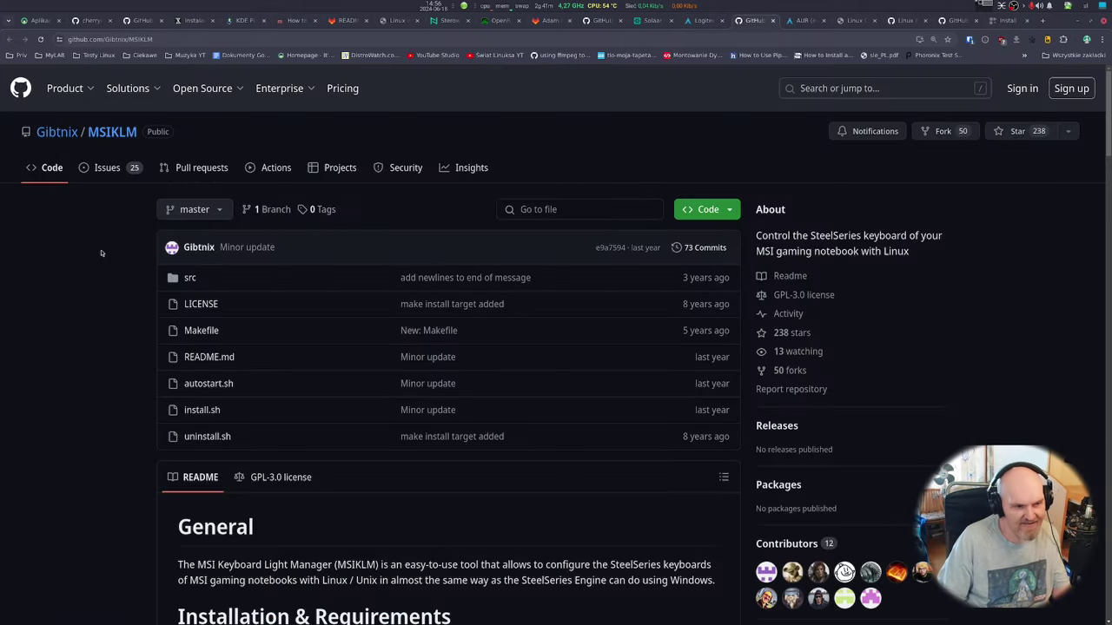
# Examine the MSIKLM repository's README, including its general description and manual installation instructions
pyautogui.scroll(-3, 101, 253)
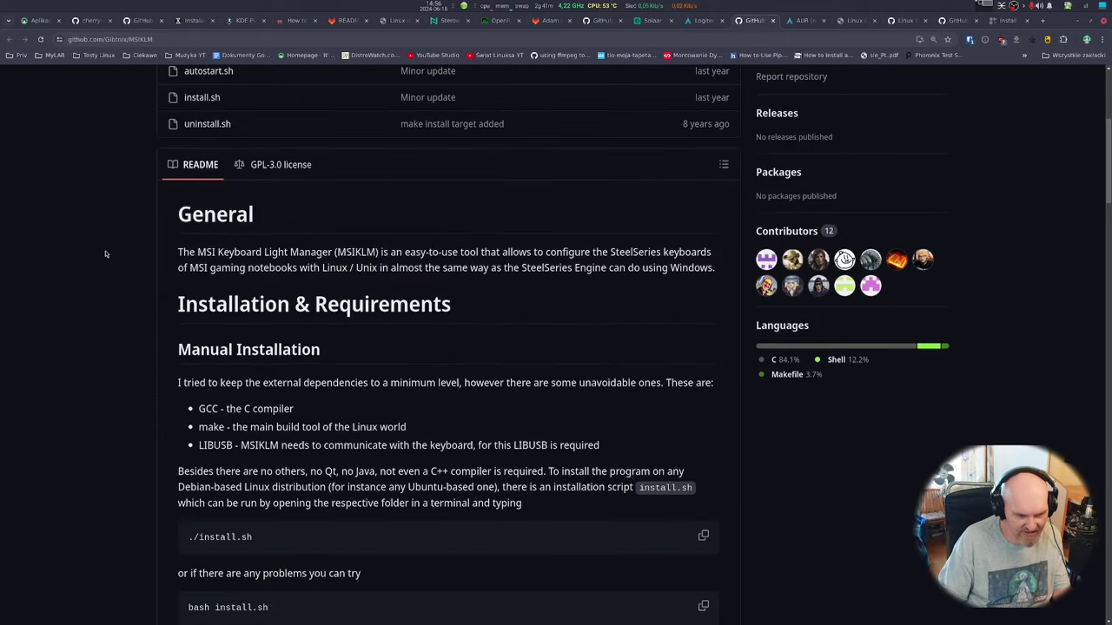
pyautogui.scroll(-4, 122, 252)
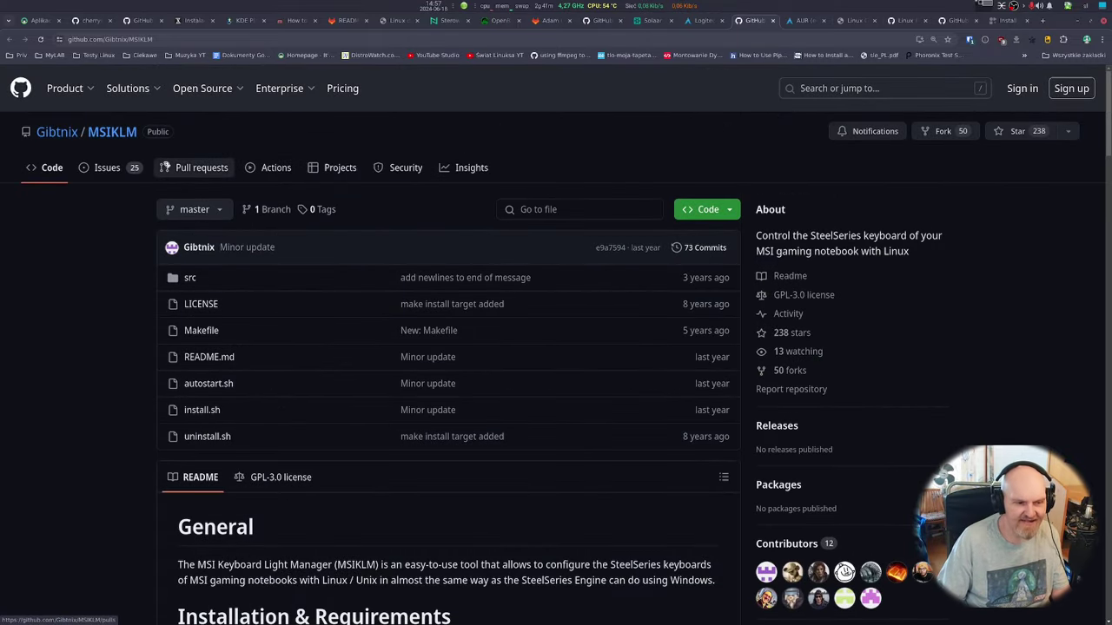
pyautogui.scroll(-2, 499, 321)
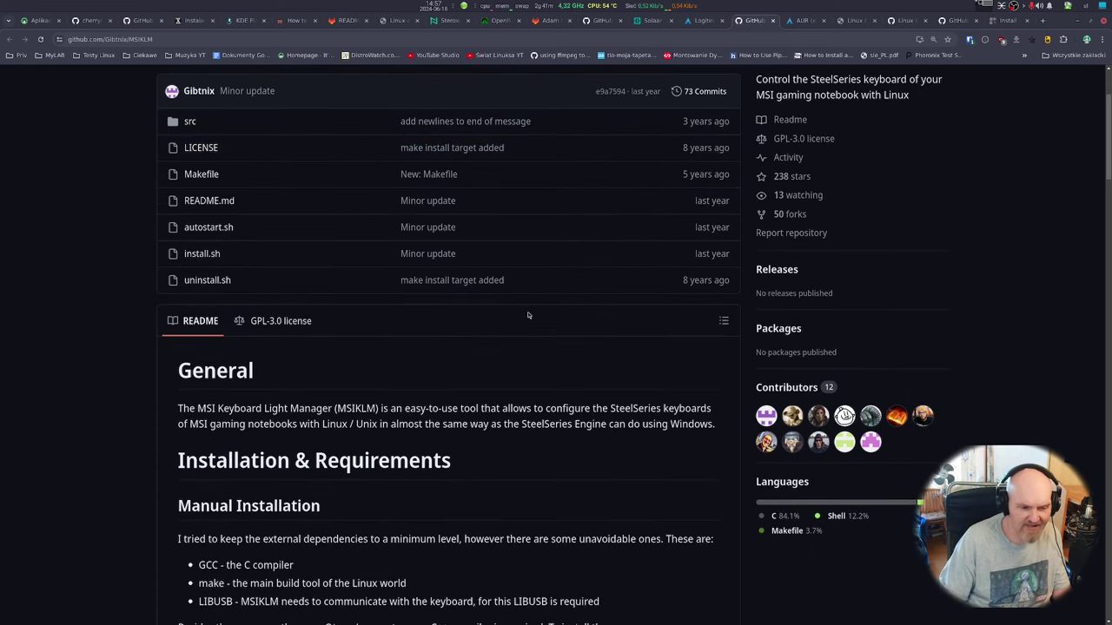
pyautogui.scroll(-5, 511, 332)
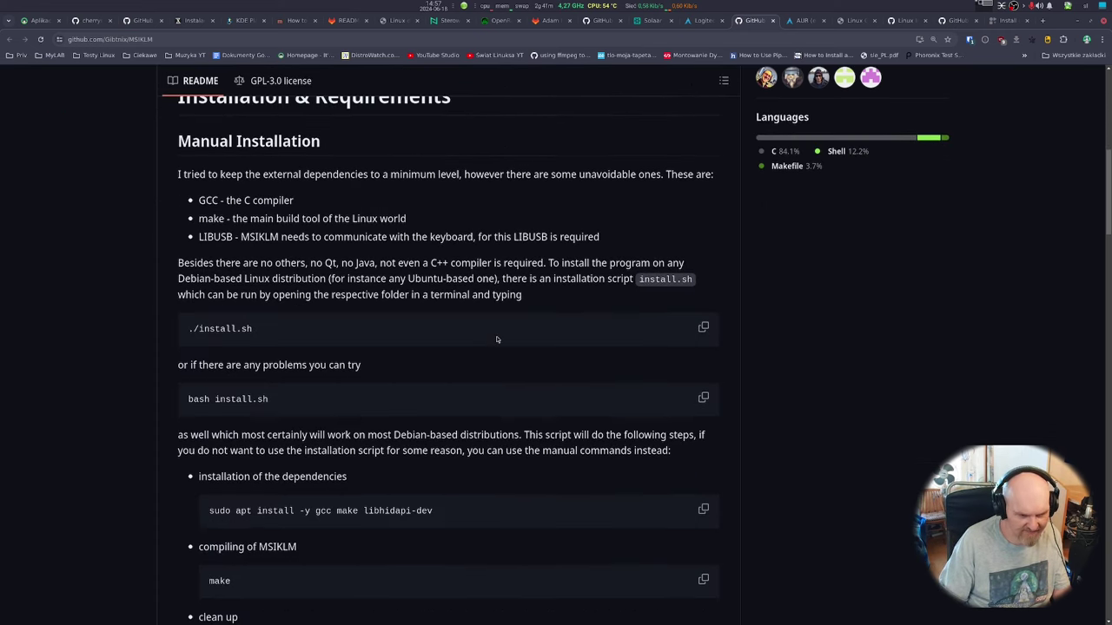
pyautogui.scroll(-4, 497, 339)
pyautogui.scroll(4, 496, 353)
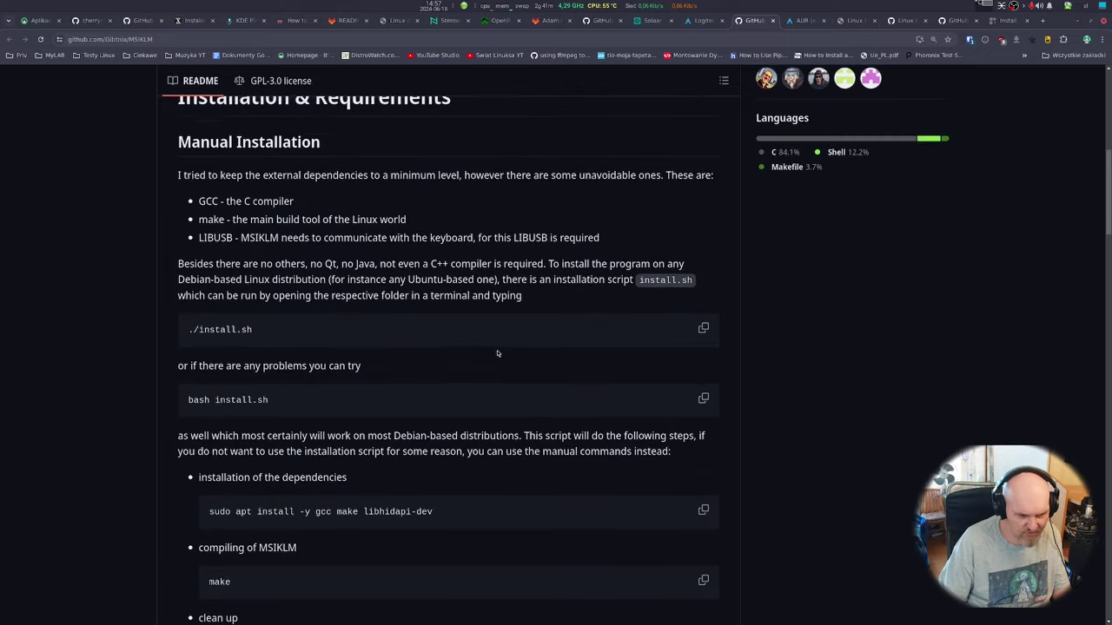
pyautogui.scroll(6, 496, 353)
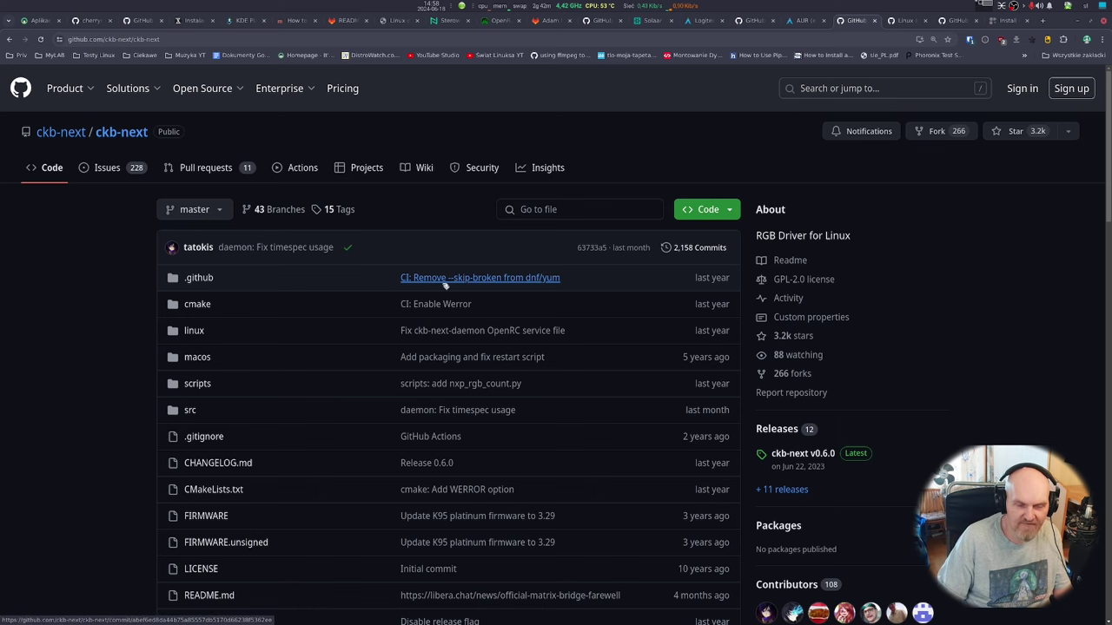
# Look through the ckb-next repository's README for its description, interface screenshot, major features and general information links
pyautogui.scroll(-3, 428, 288)
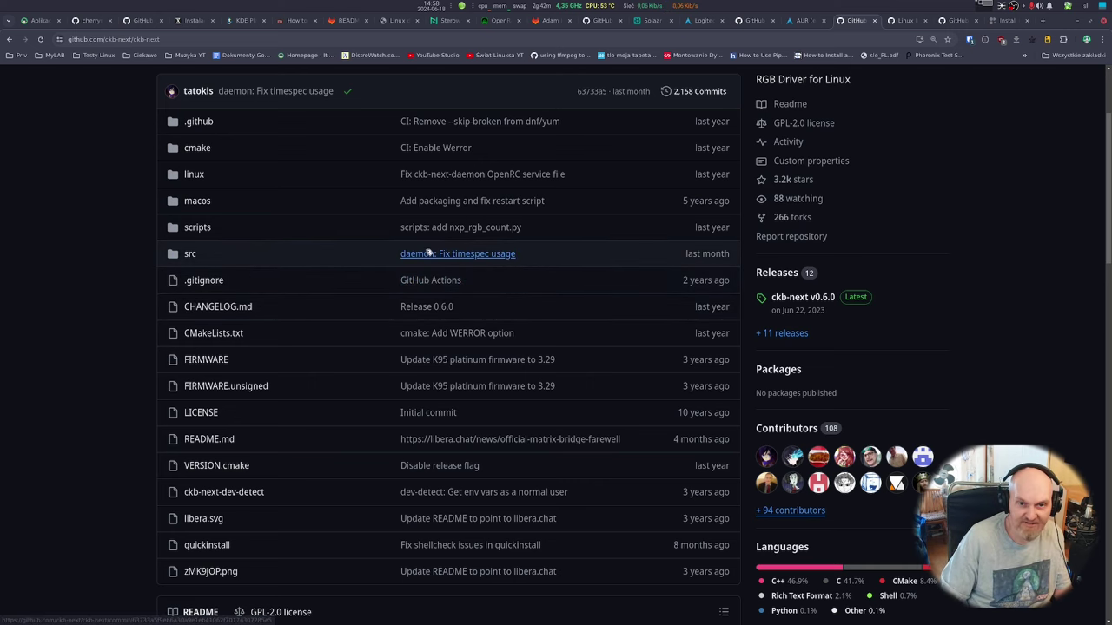
pyautogui.scroll(-6, 430, 265)
pyautogui.scroll(-2, 460, 244)
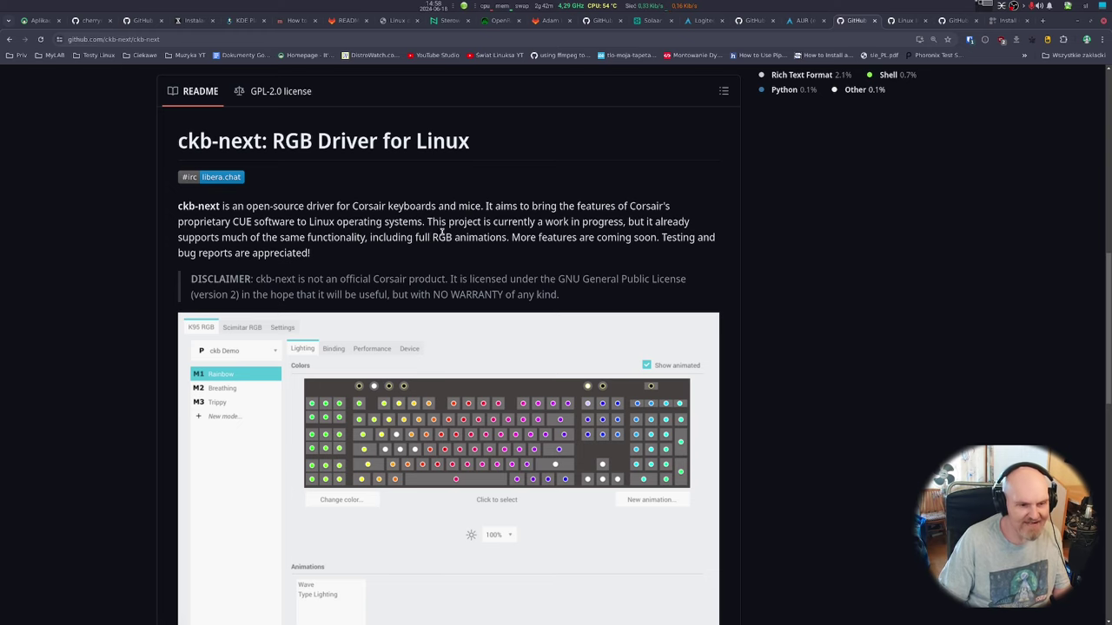
pyautogui.scroll(-1, 504, 250)
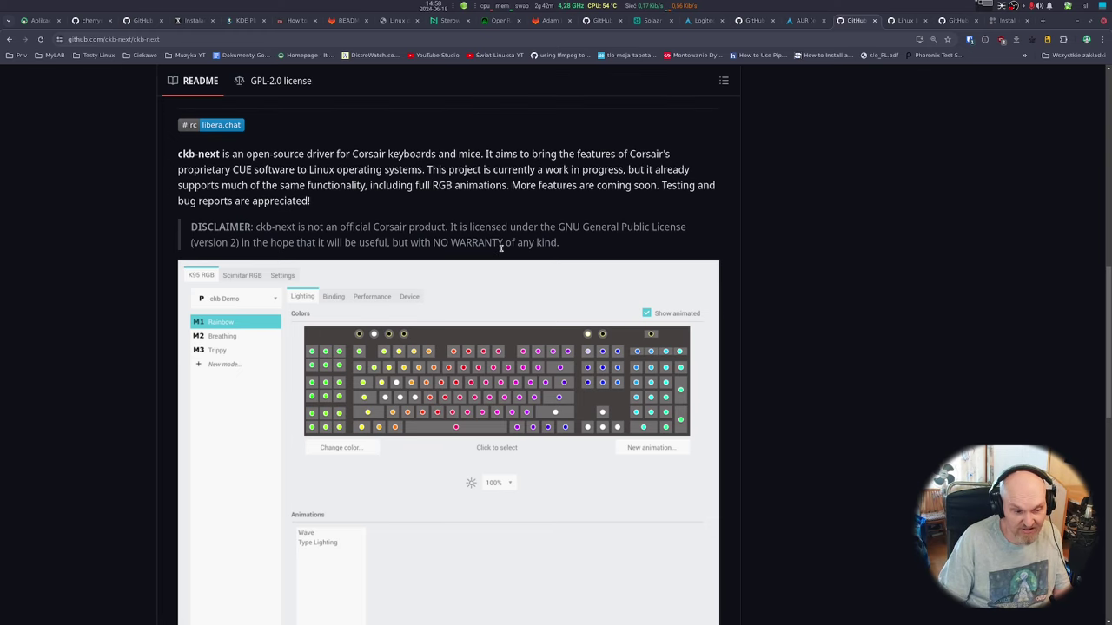
pyautogui.scroll(-8, 502, 247)
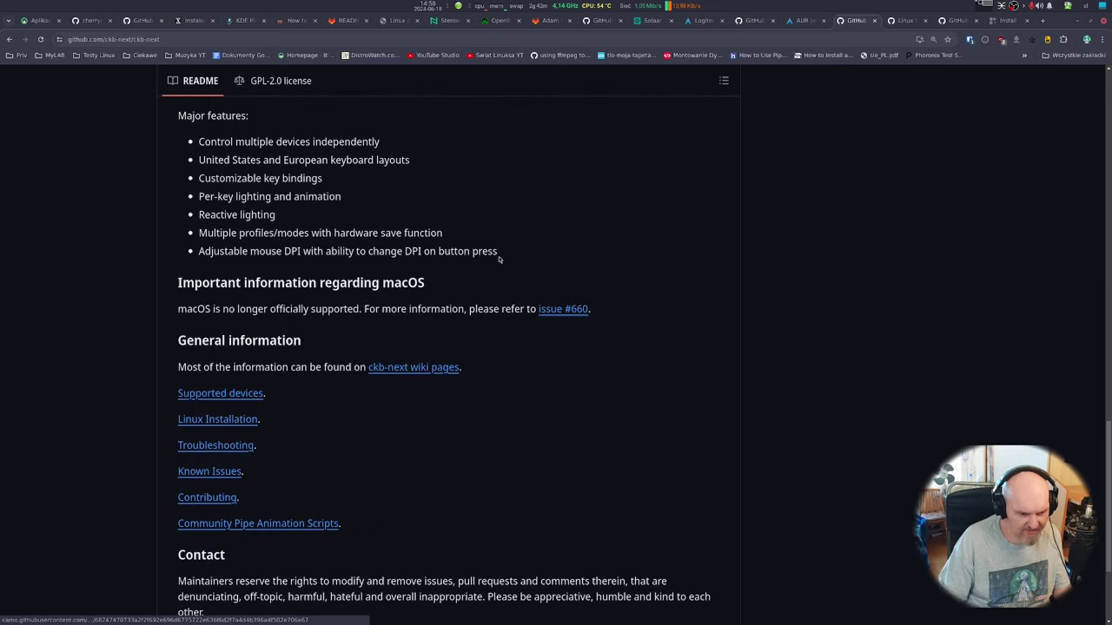
pyautogui.scroll(10, 499, 258)
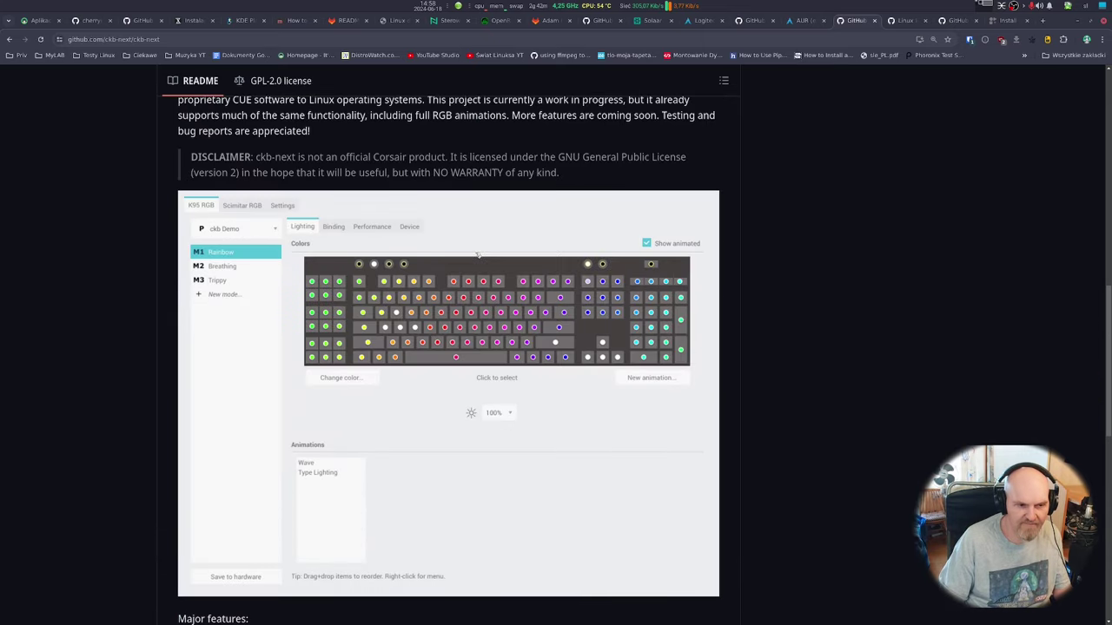
pyautogui.scroll(6, 477, 254)
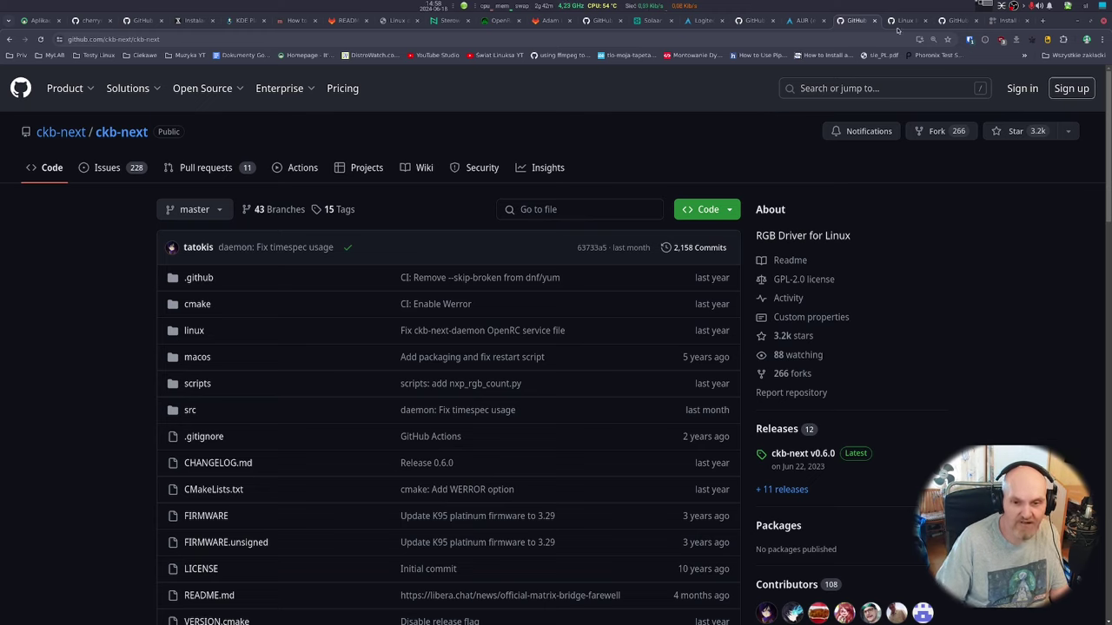
# Open the ckb-next wiki's Linux Installation page and review the recommended packages per distribution and the build-from-source section
pyautogui.moveTo(905, 26)
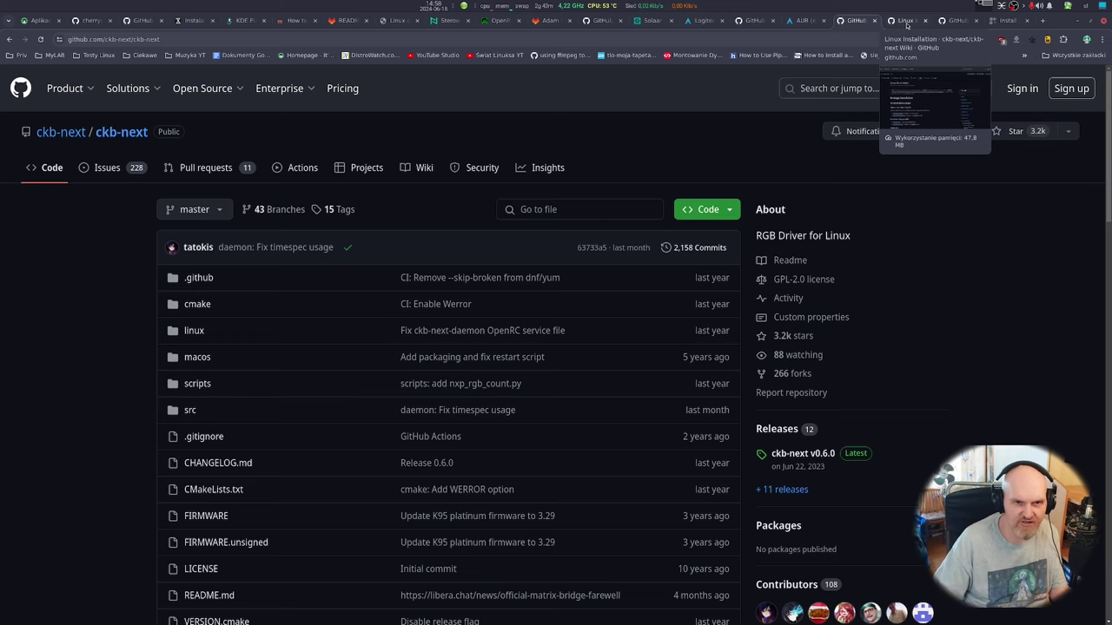
pyautogui.click(906, 21)
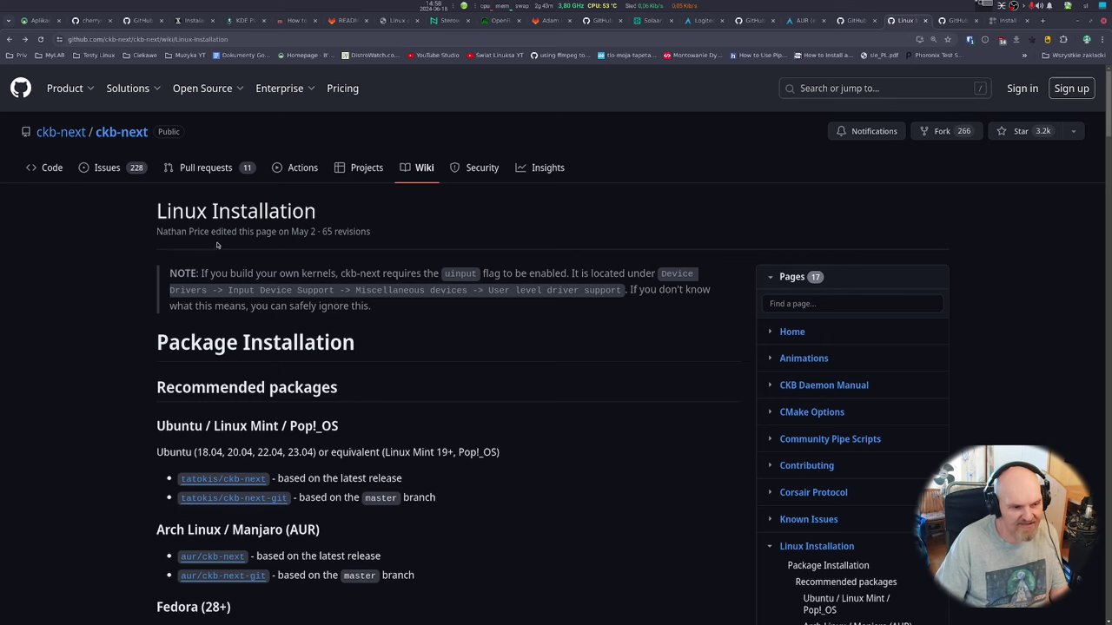
pyautogui.scroll(-4, 378, 233)
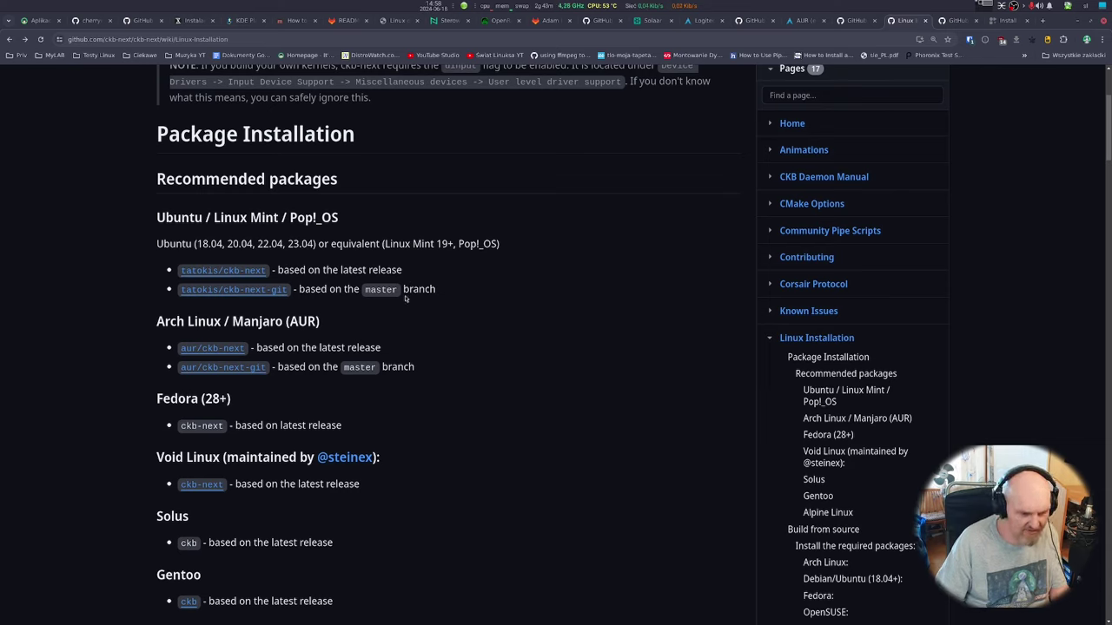
pyautogui.scroll(-4, 322, 327)
pyautogui.scroll(-10, 322, 327)
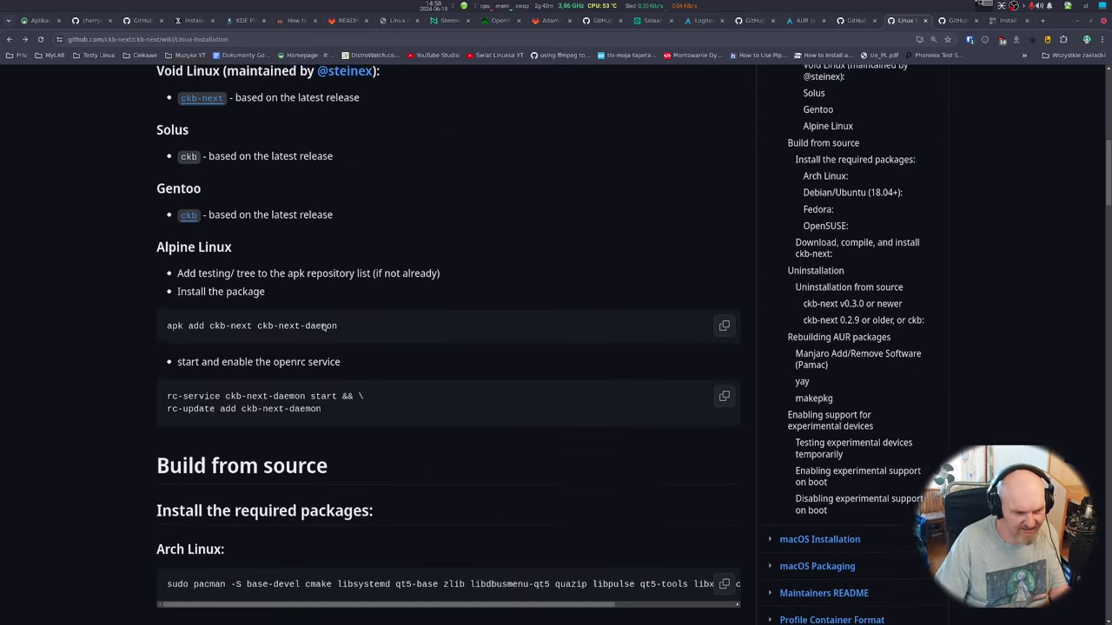
pyautogui.scroll(18, 535, 341)
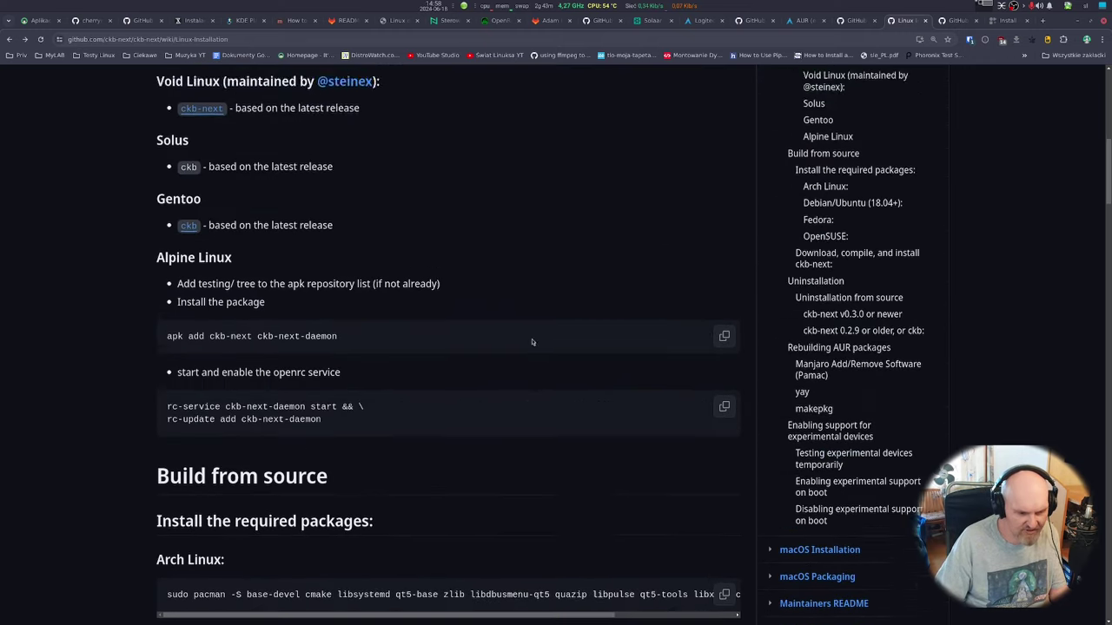
# Open the libratbag/piper repository and examine the README's supported devices section and application screenshots
pyautogui.click(956, 22)
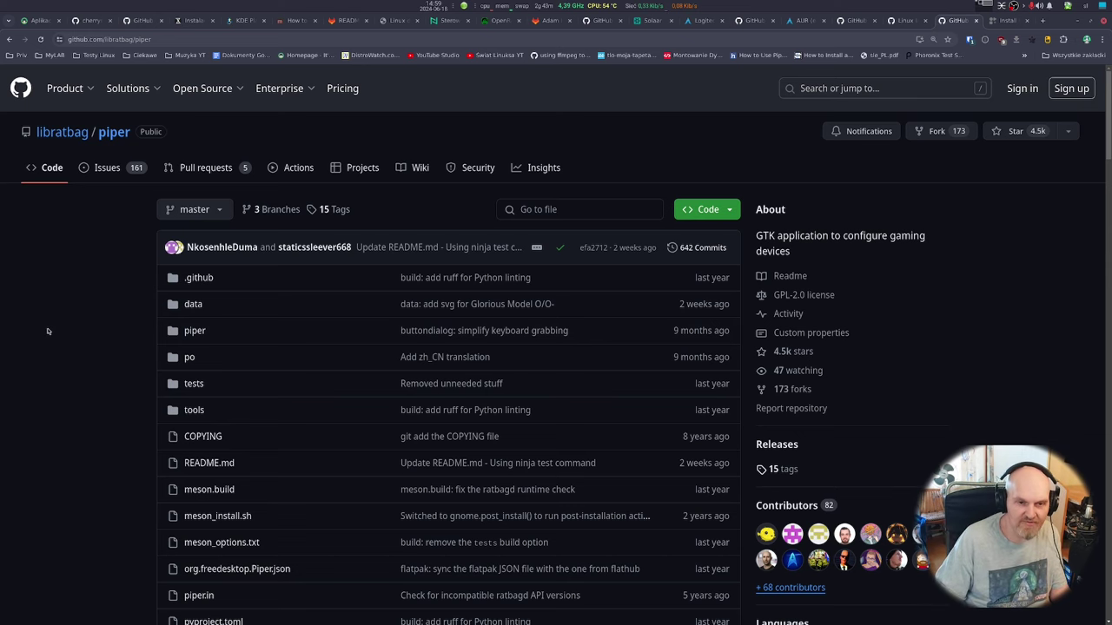
pyautogui.scroll(-8, 48, 331)
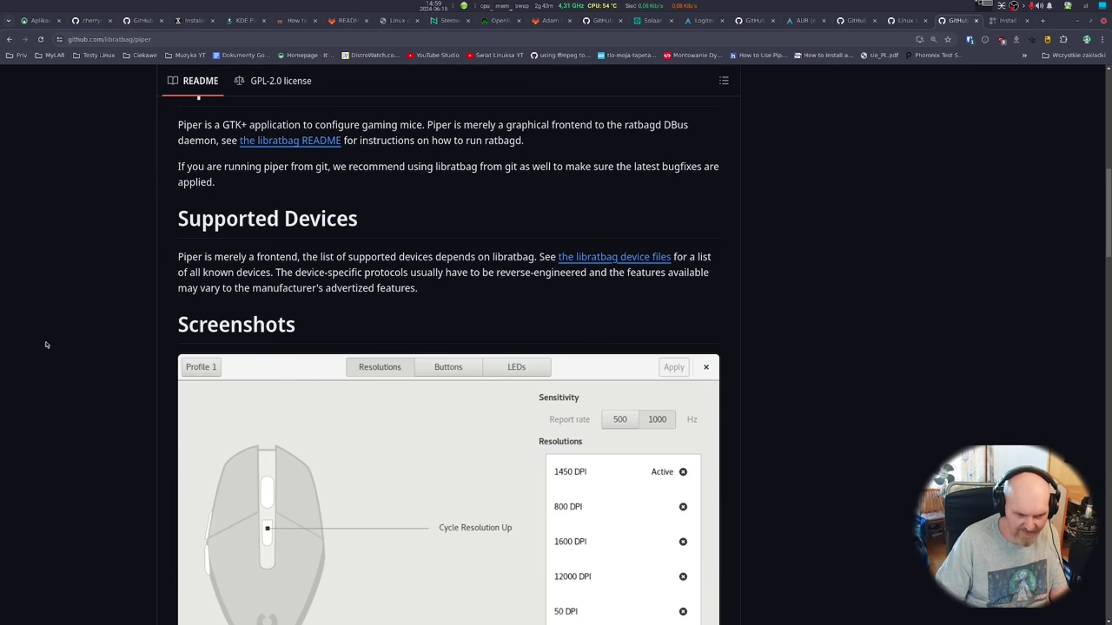
pyautogui.scroll(-2, 46, 345)
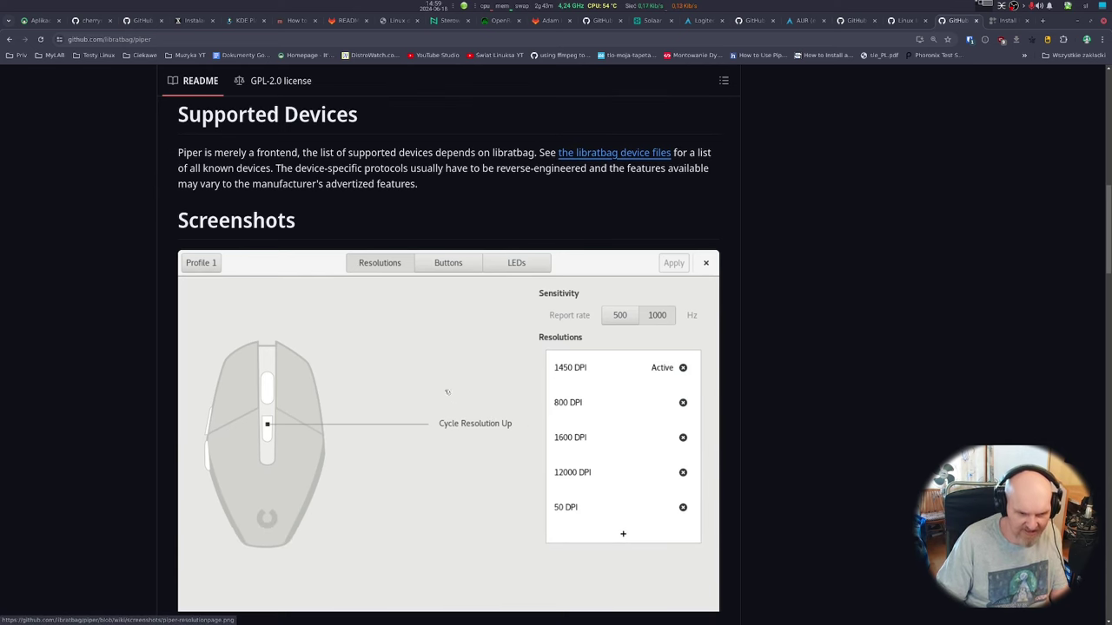
pyautogui.scroll(-5, 478, 324)
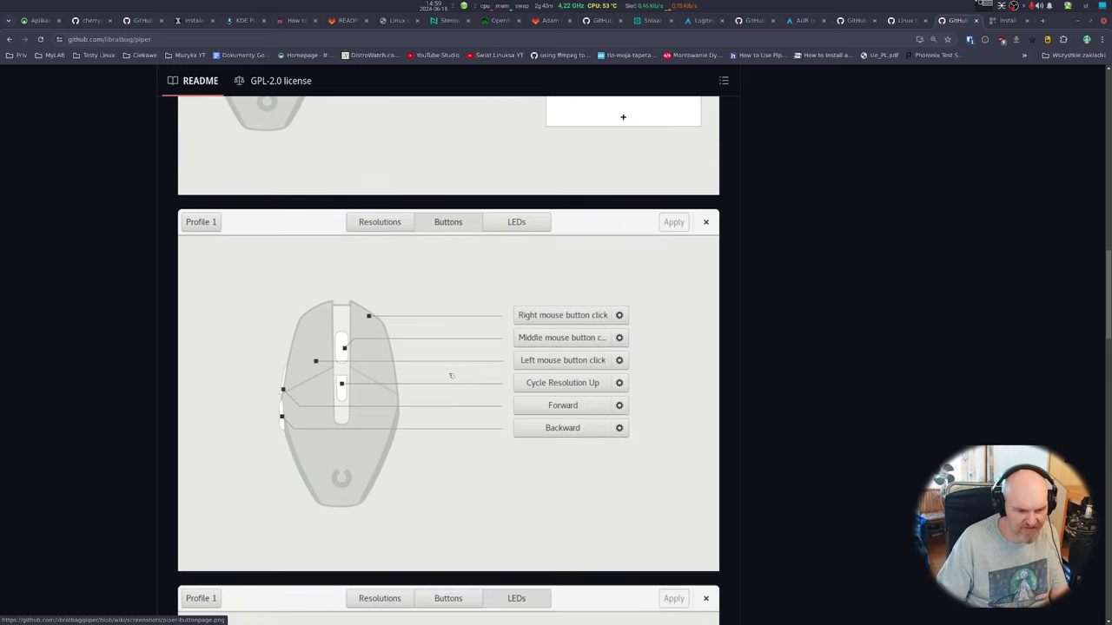
pyautogui.scroll(-5, 506, 386)
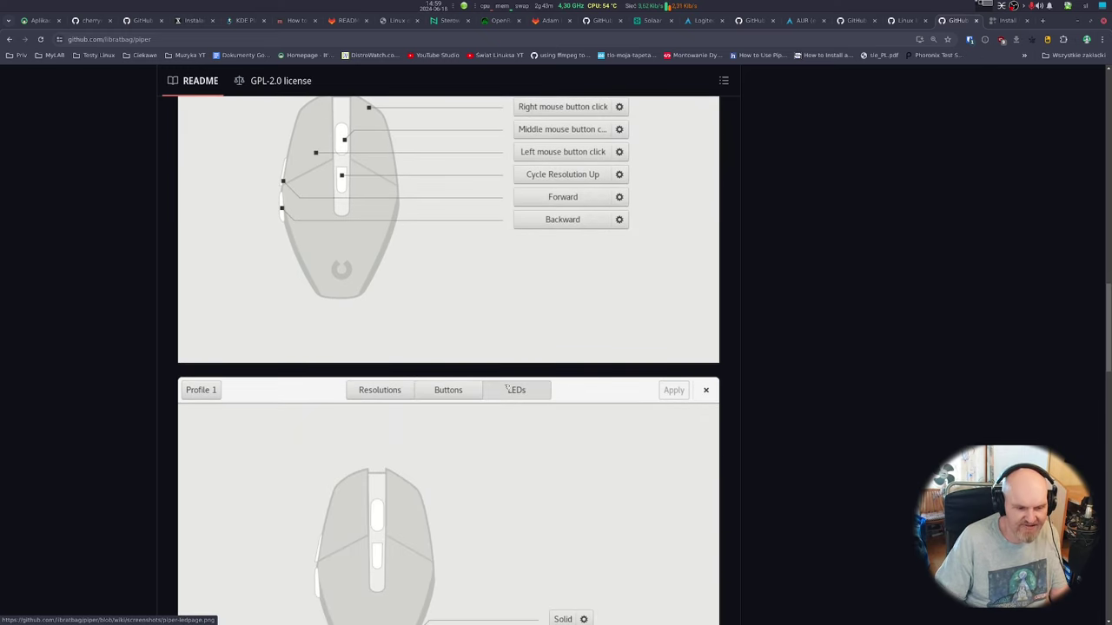
pyautogui.scroll(-3, 547, 393)
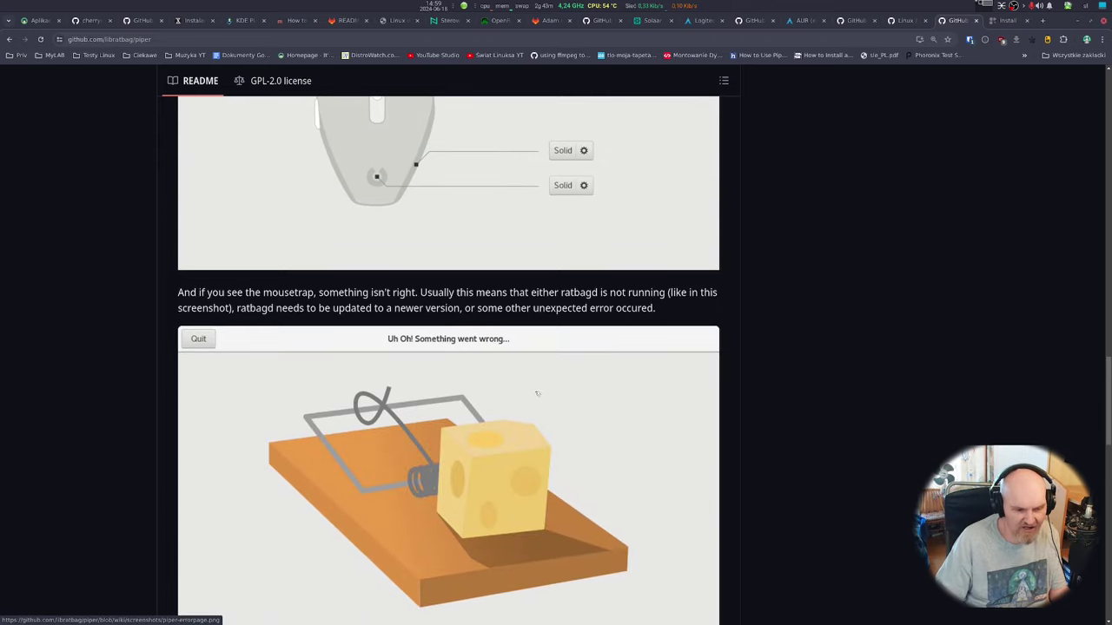
pyautogui.scroll(-4, 522, 392)
pyautogui.scroll(3, 517, 391)
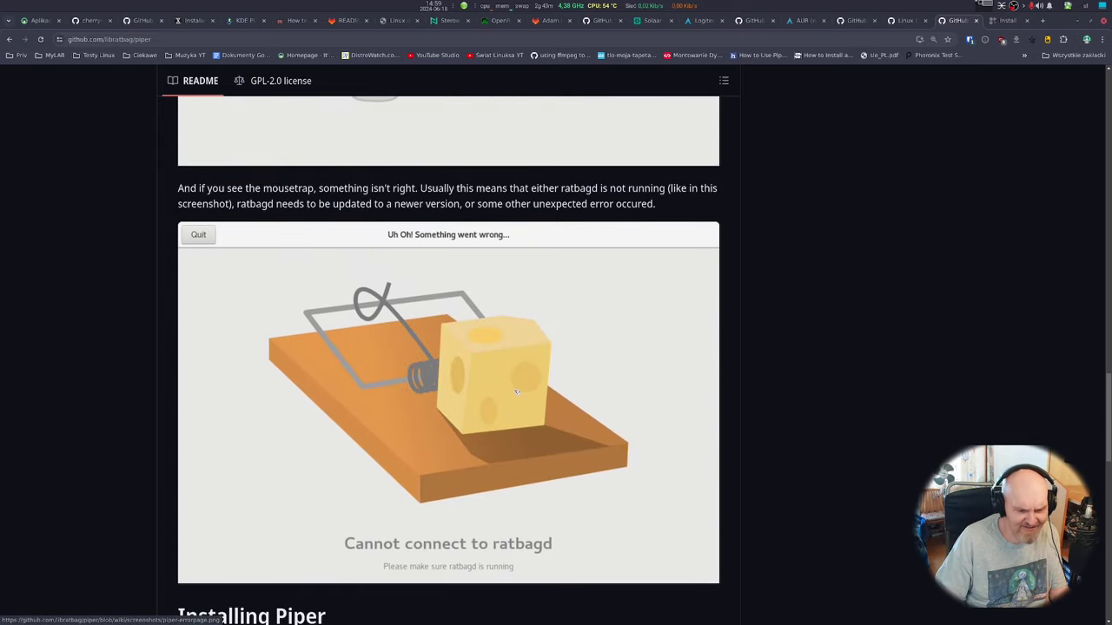
# Review the Piper README's sections on installing, building from git and contributing, and return to the repository's file list
pyautogui.scroll(-4, 509, 394)
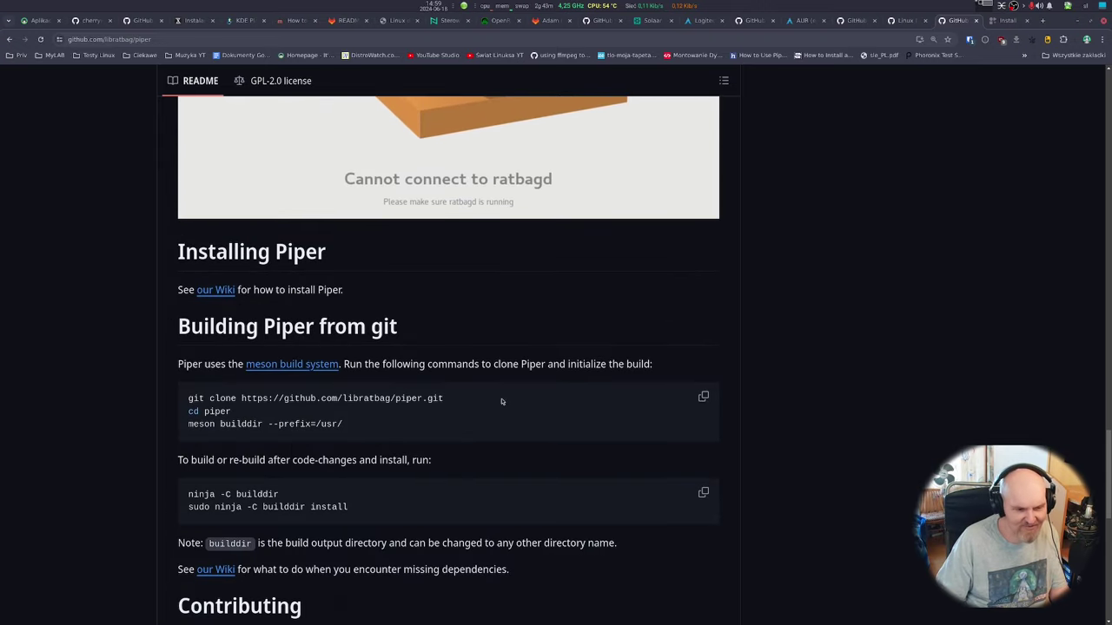
pyautogui.scroll(-4, 505, 399)
pyautogui.scroll(-3, 508, 395)
pyautogui.scroll(10, 501, 405)
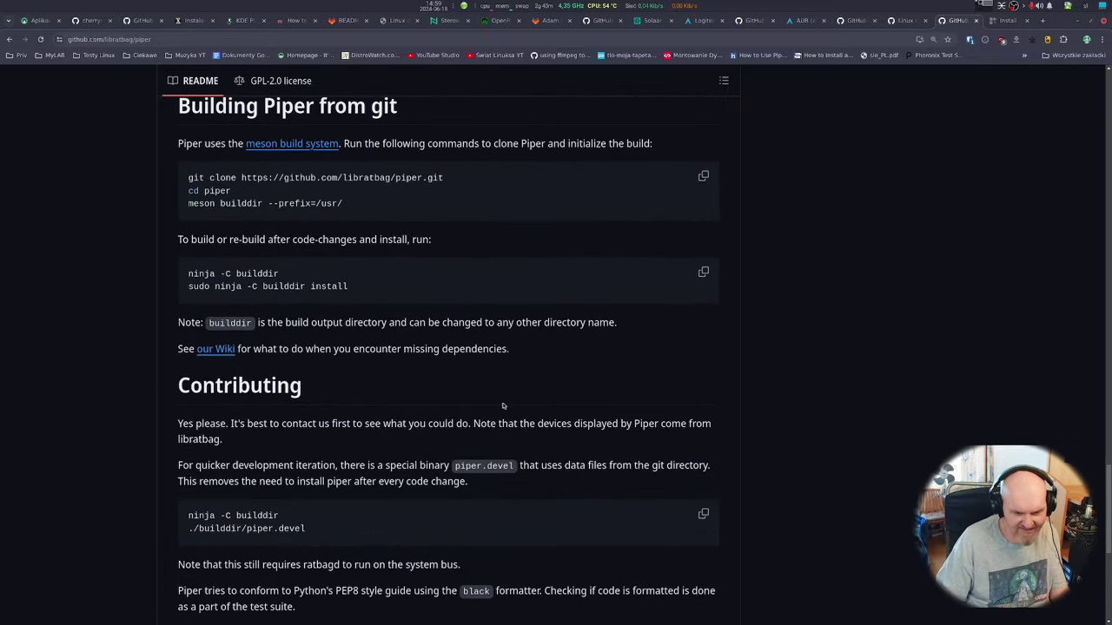
pyautogui.scroll(15, 476, 404)
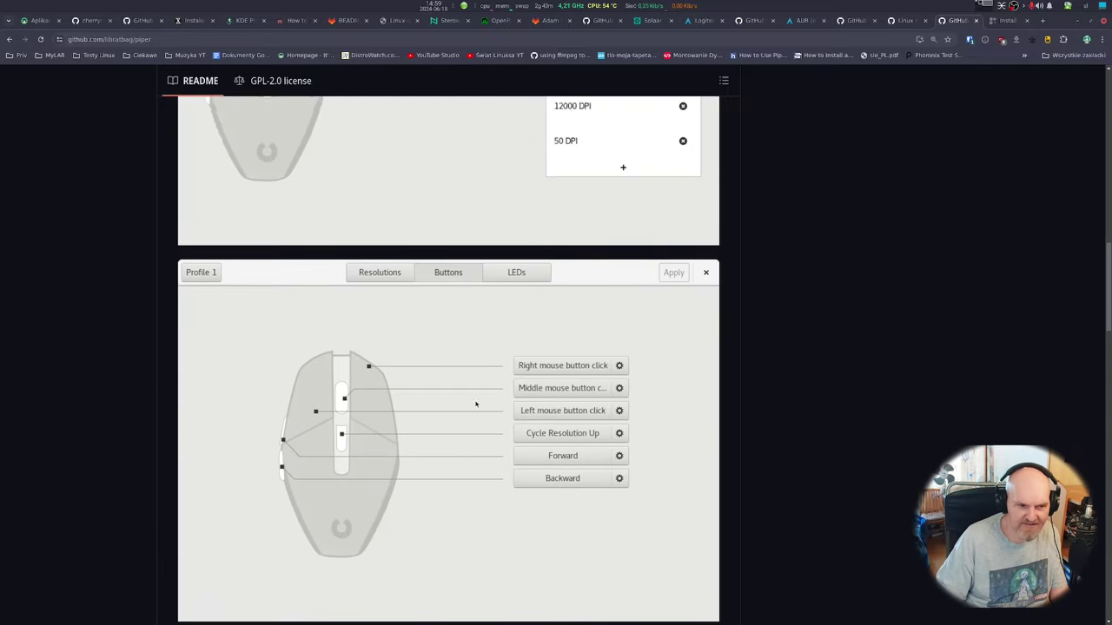
pyautogui.scroll(6, 477, 403)
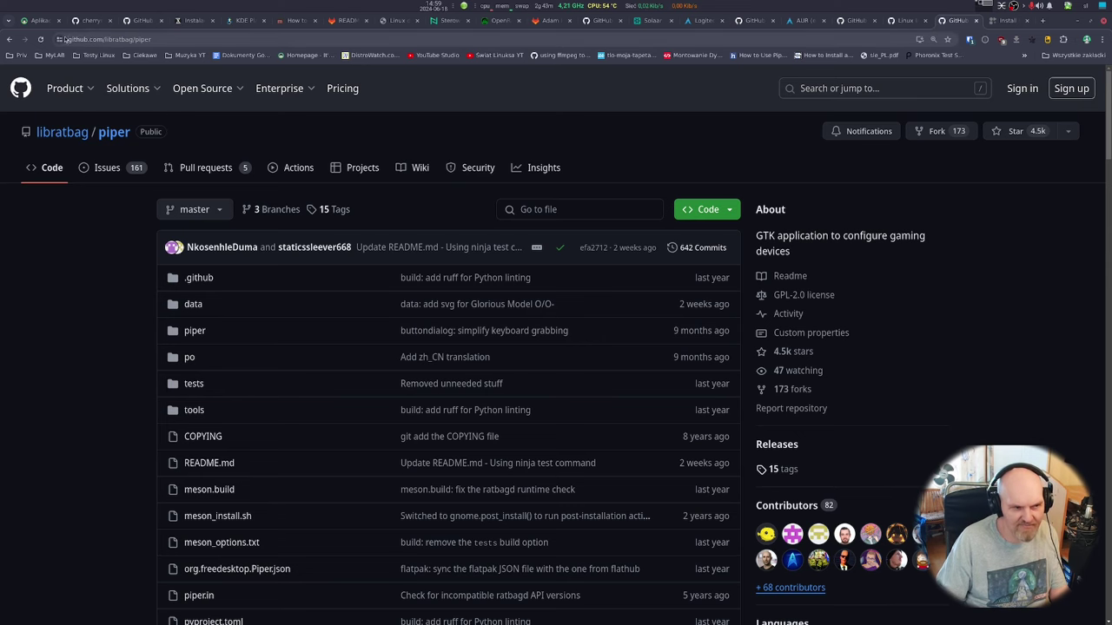
# Leave the browser for the desktop and launch the VirtualBox manager
pyautogui.press('super+d')
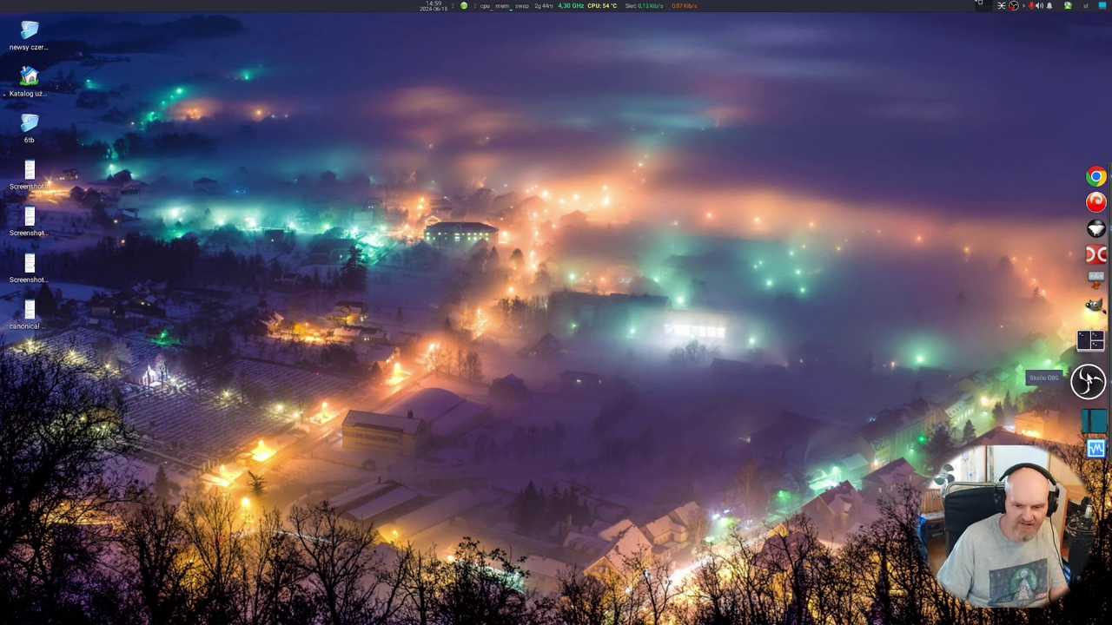
pyautogui.moveTo(1108, 399)
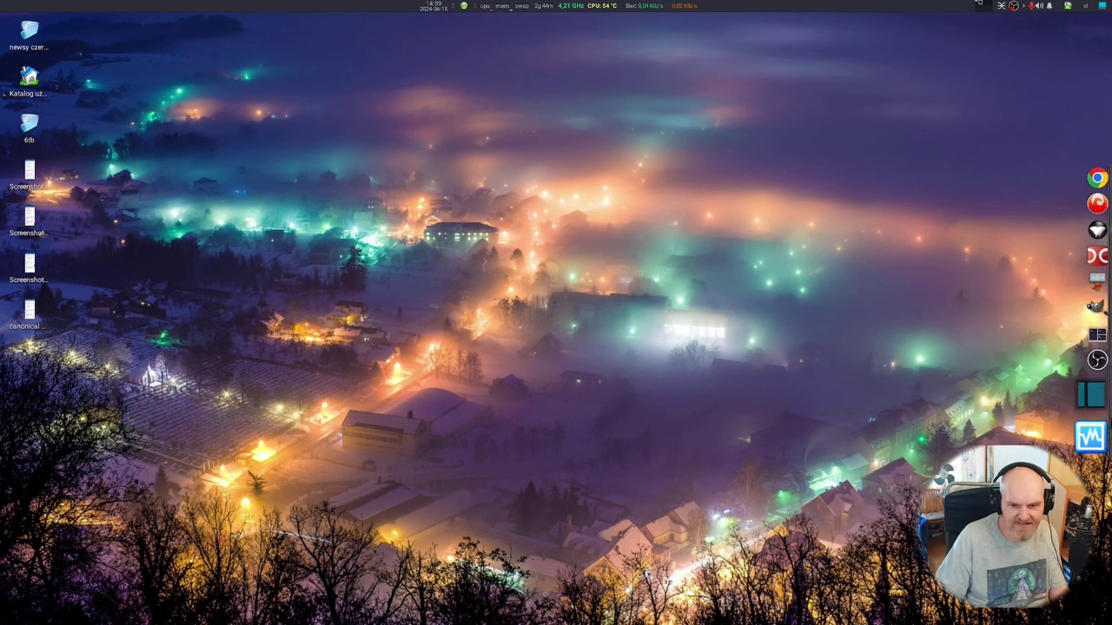
pyautogui.click(1104, 432)
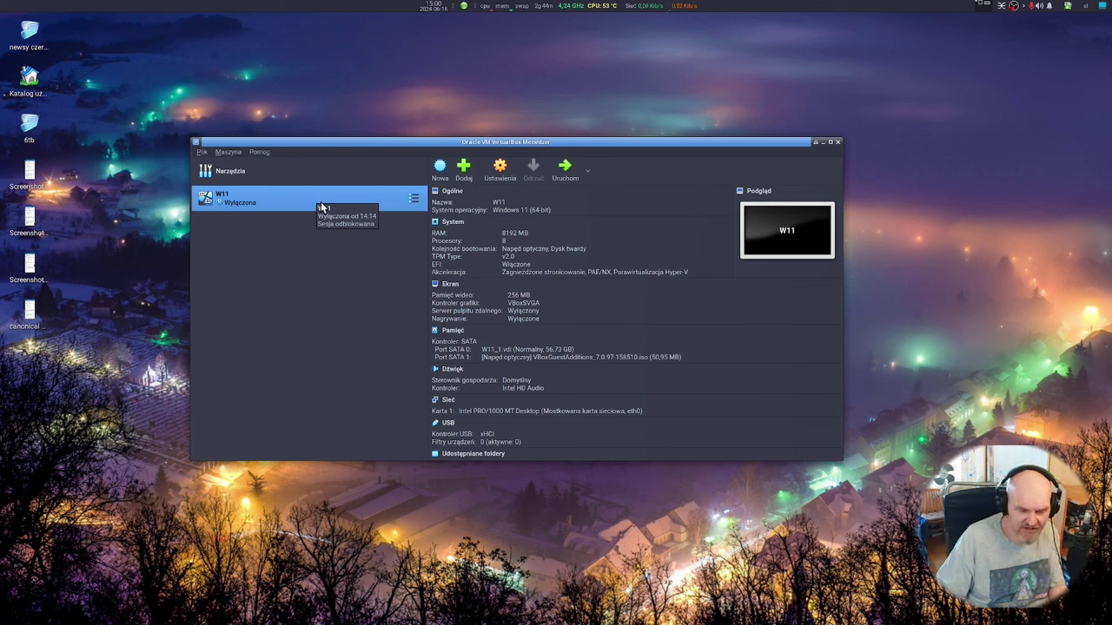
# Start creating a virtual machine named win with 5035 MB of RAM and 6 processors
pyautogui.click(440, 170)
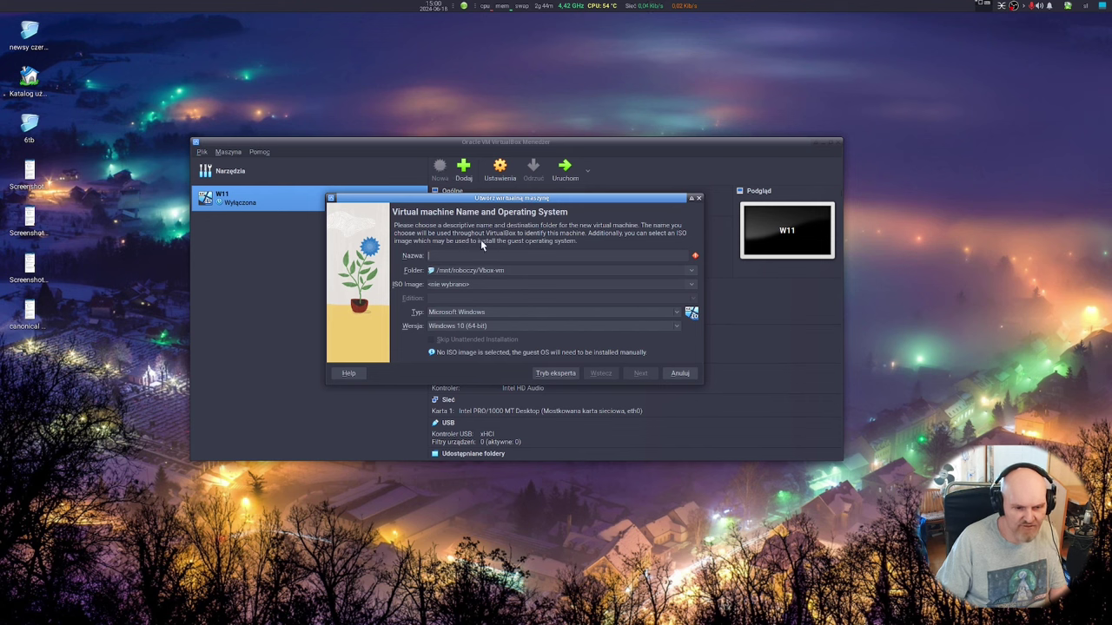
pyautogui.write('win')
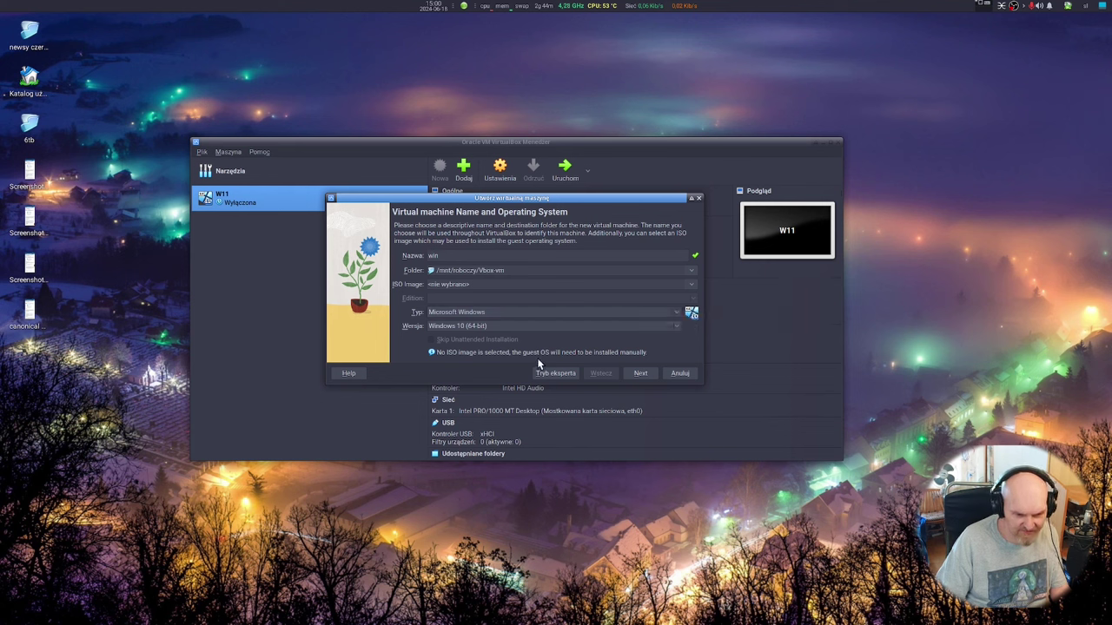
pyautogui.click(638, 375)
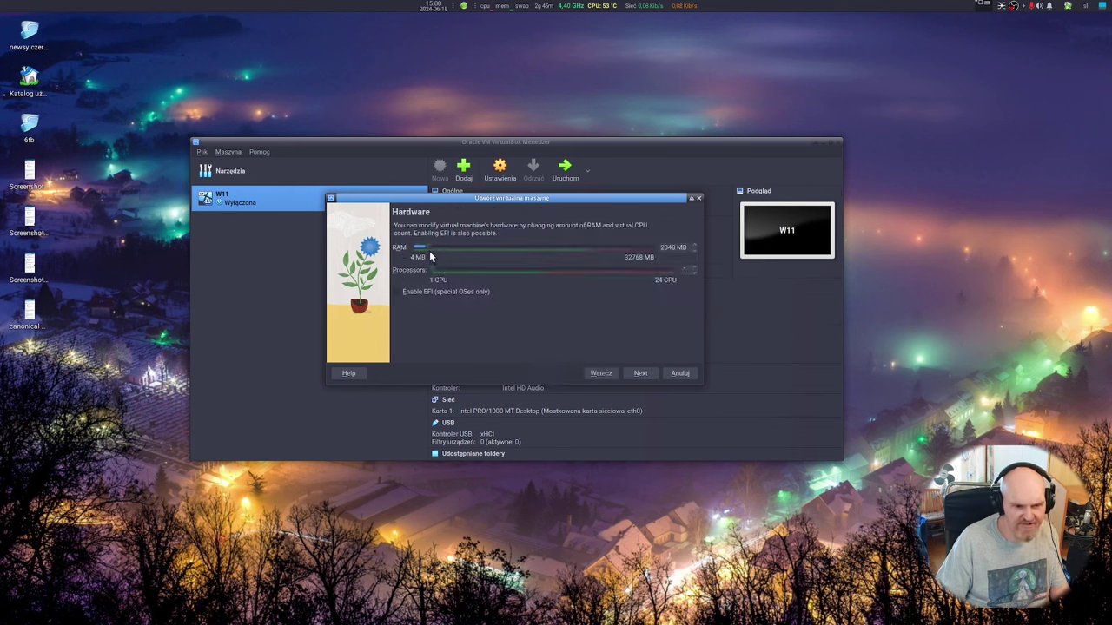
pyautogui.moveTo(418, 247); pyautogui.dragTo(453, 296)
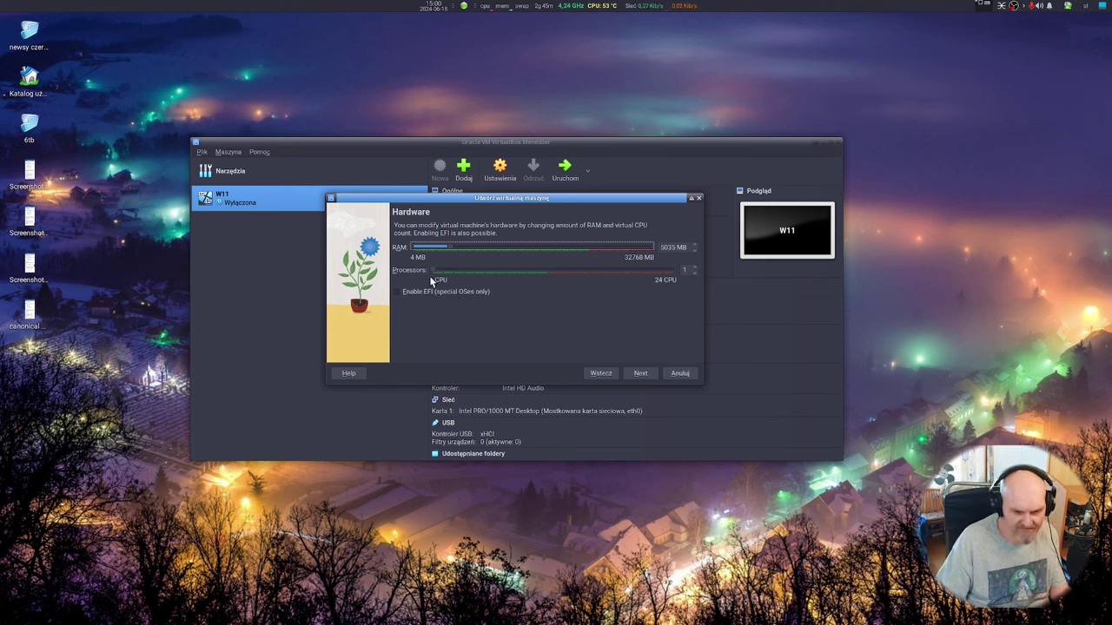
pyautogui.moveTo(434, 273); pyautogui.dragTo(483, 292)
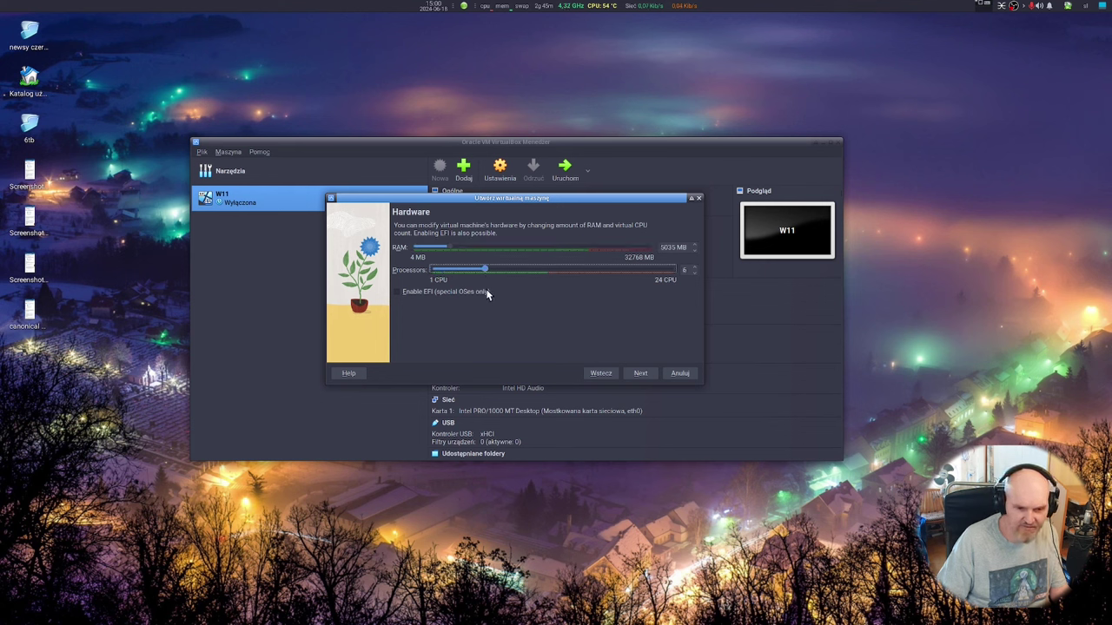
# Set the new machine's virtual hard disk to about 41.74 GB and leave the creation wizard without creating it
pyautogui.click(640, 373)
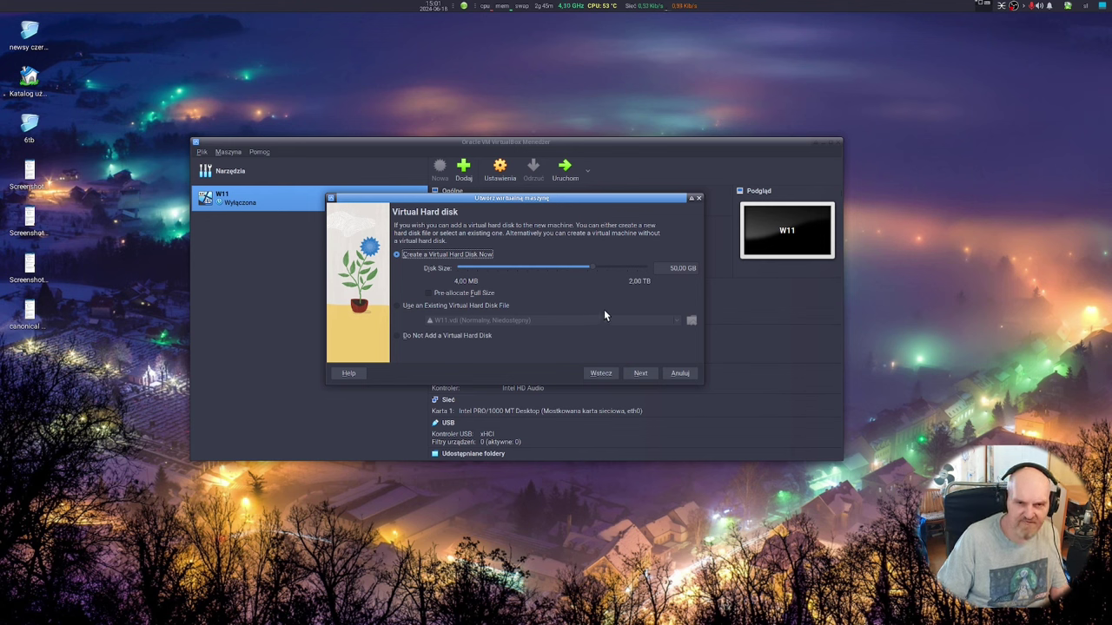
pyautogui.moveTo(595, 272); pyautogui.dragTo(591, 278)
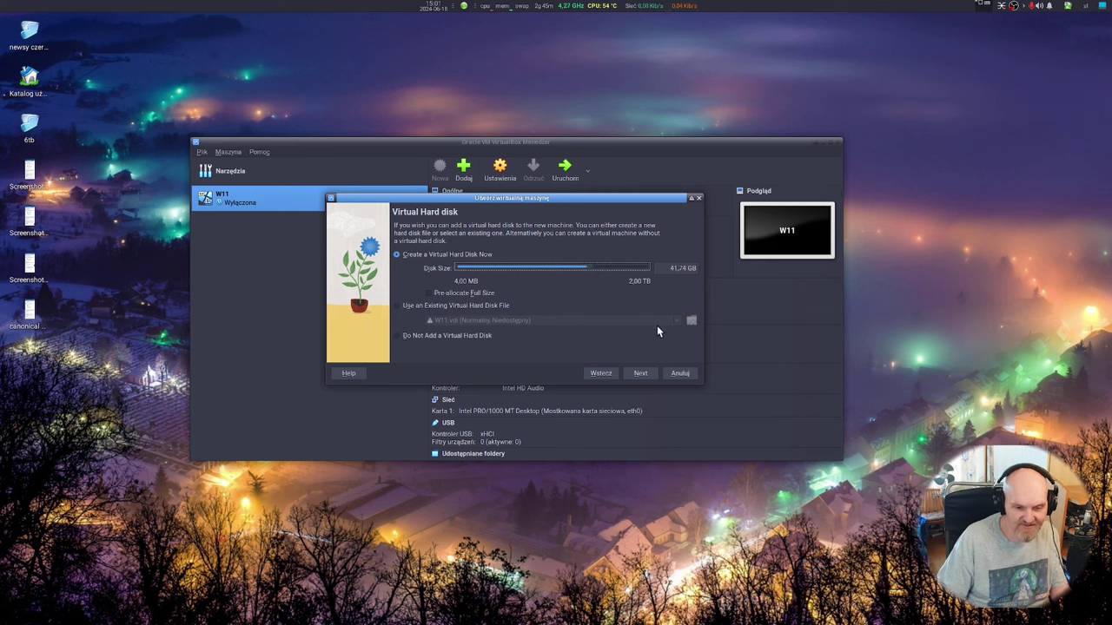
pyautogui.click(646, 371)
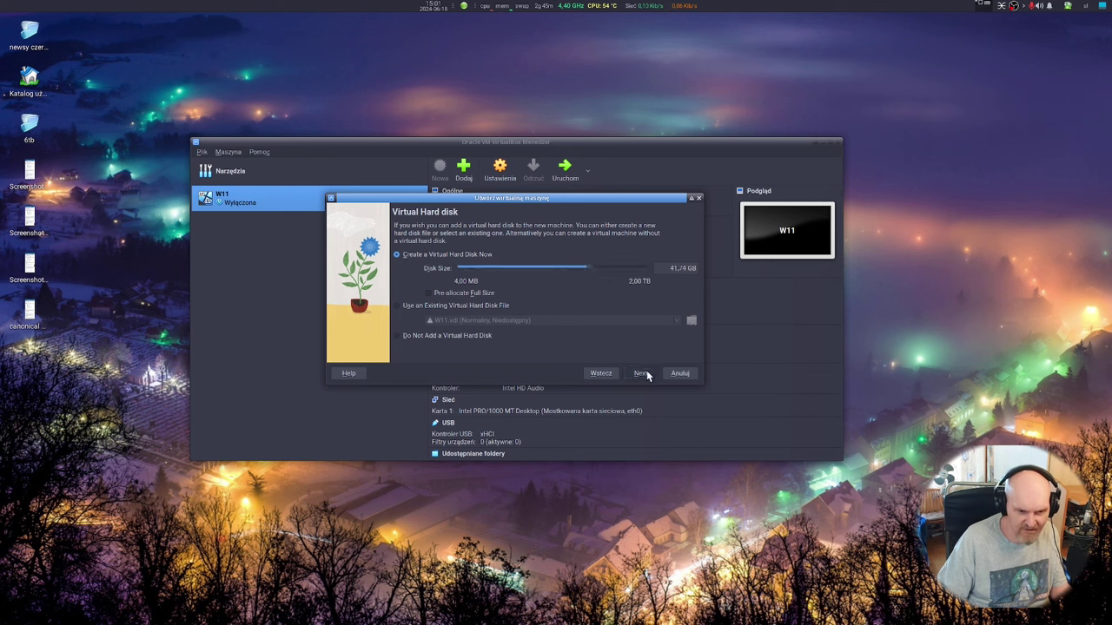
pyautogui.click(646, 369)
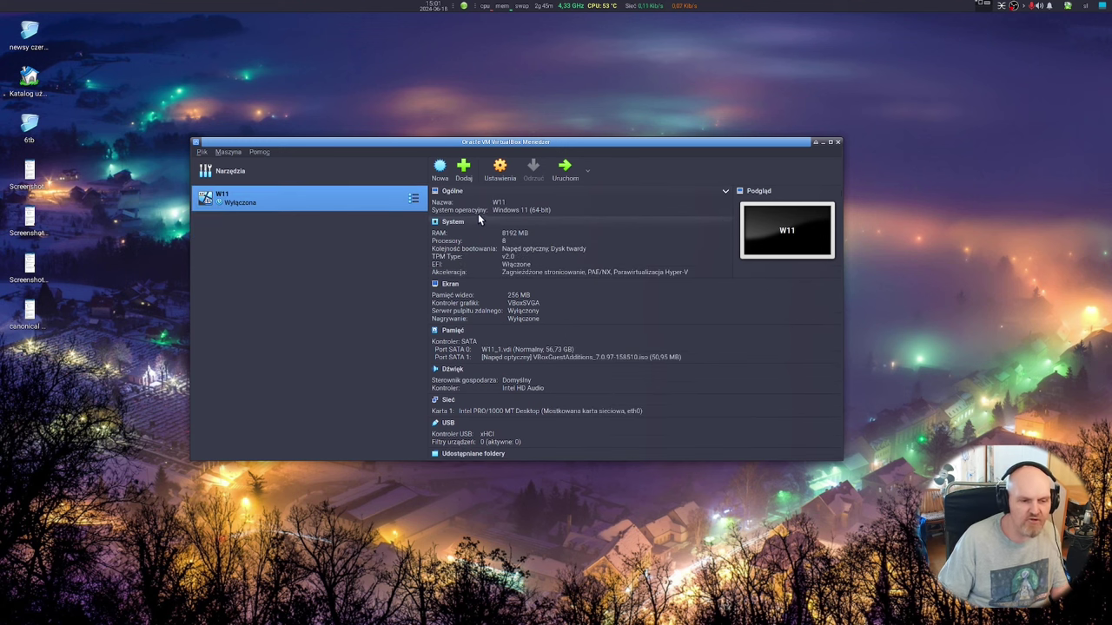
# Review the W11 machine's system, display, storage, audio, network, serial port and USB settings
pyautogui.click(499, 169)
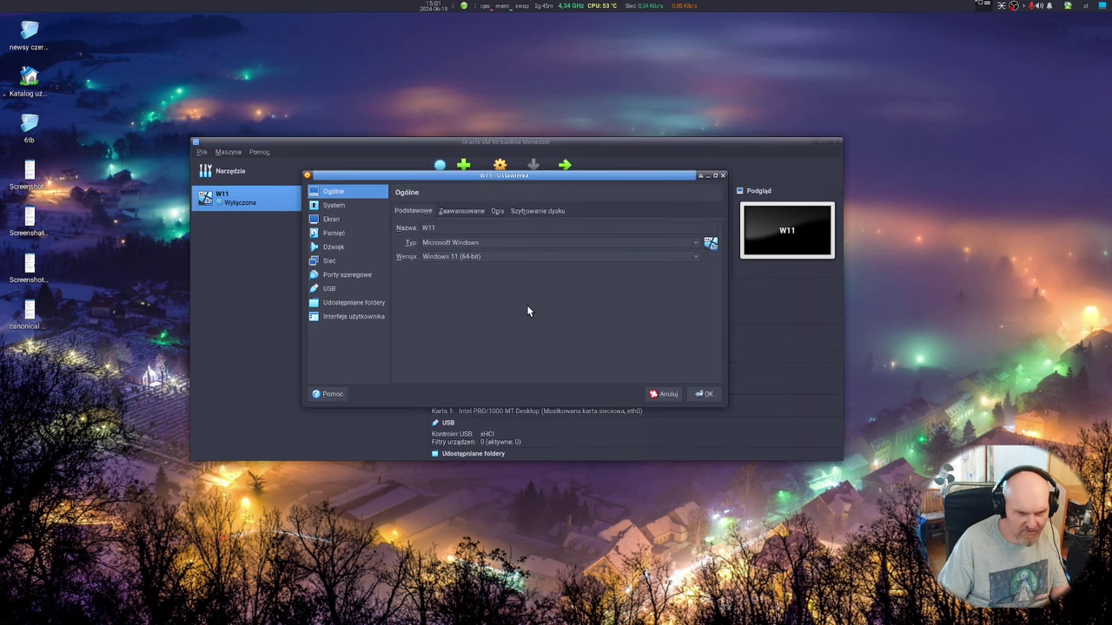
pyautogui.click(352, 218)
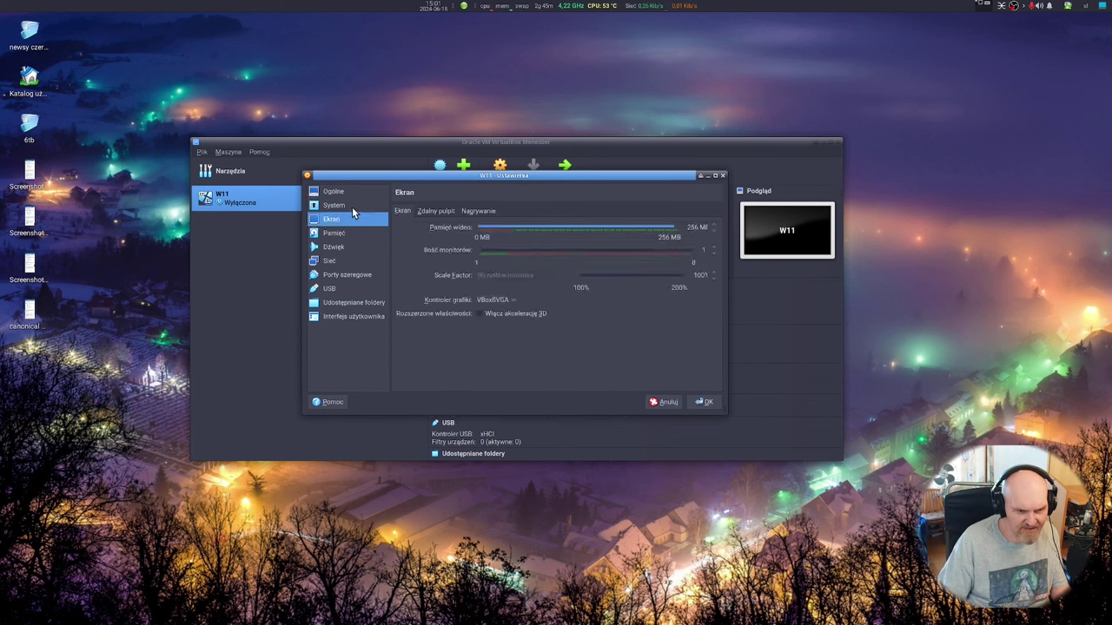
pyautogui.click(350, 207)
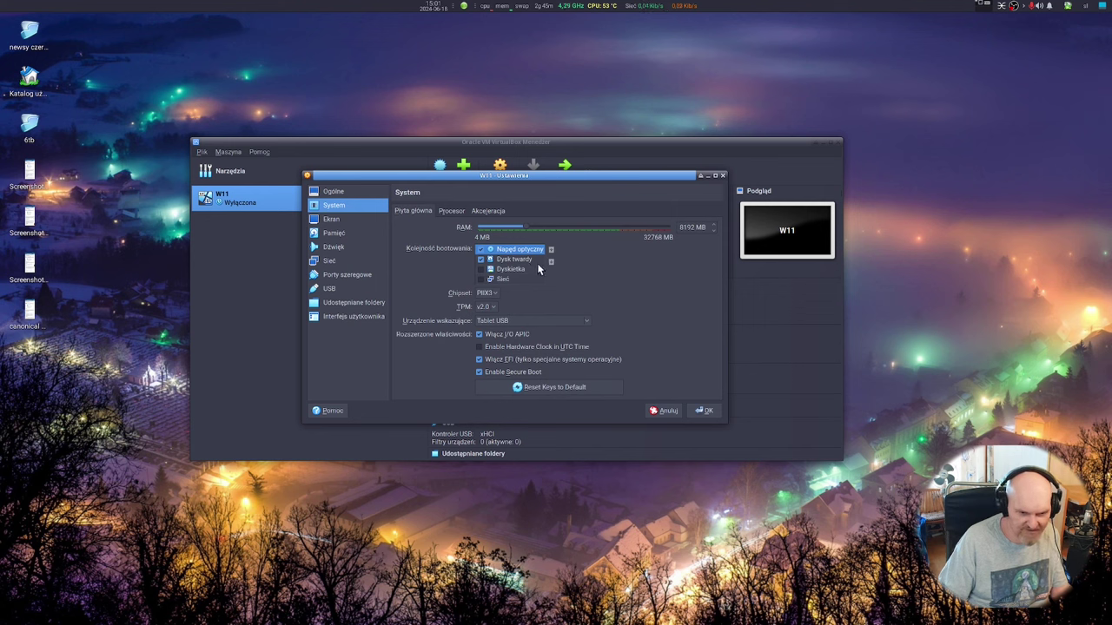
pyautogui.click(344, 221)
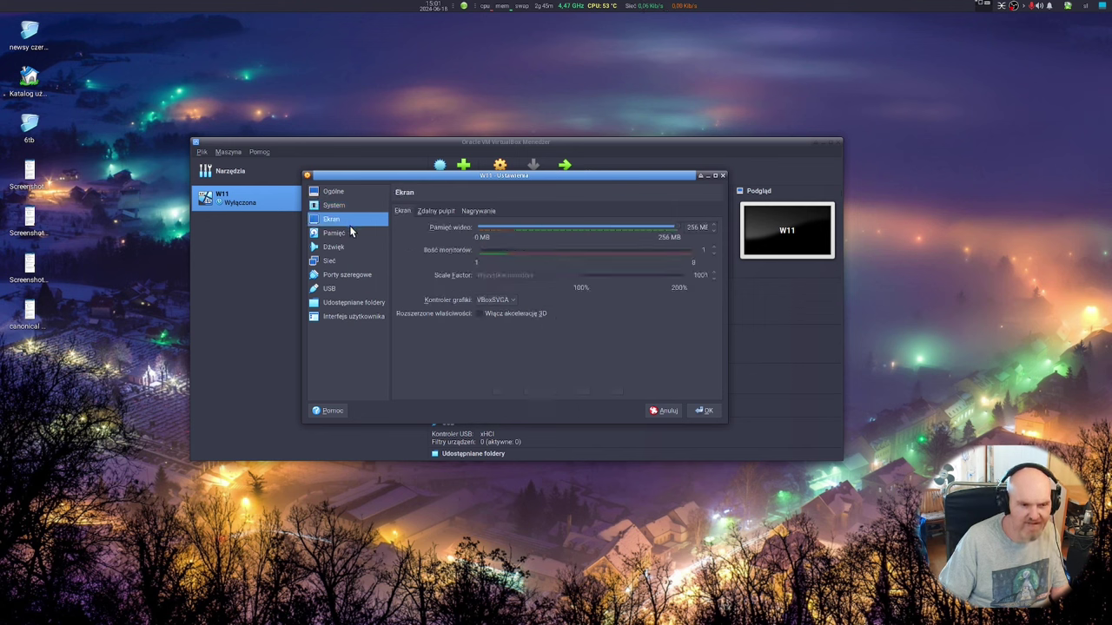
pyautogui.click(349, 234)
pyautogui.click(348, 220)
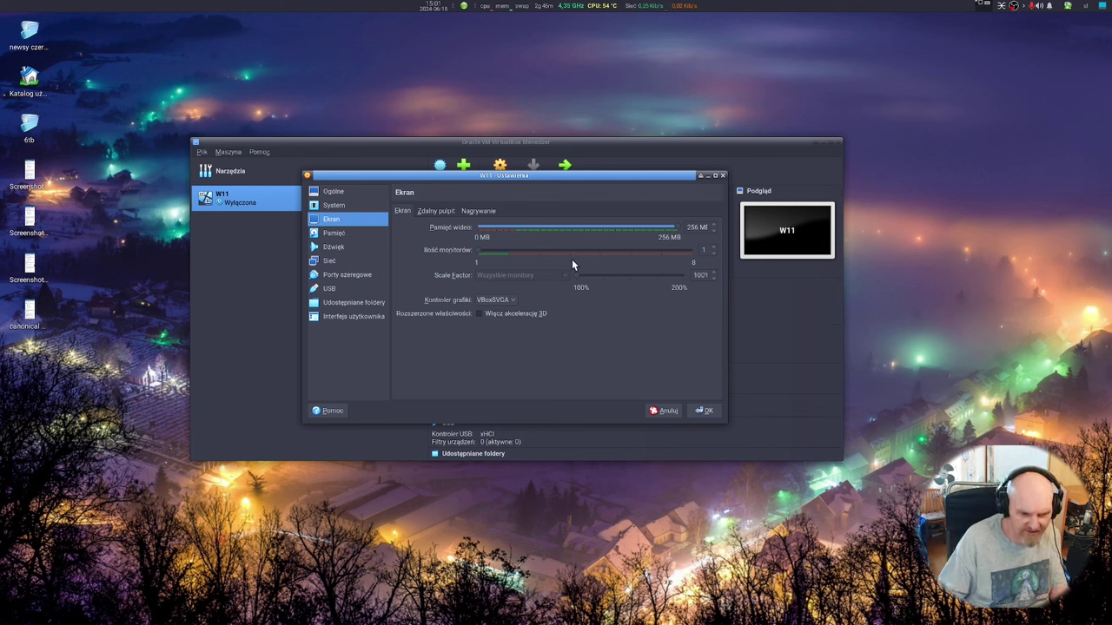
pyautogui.click(344, 234)
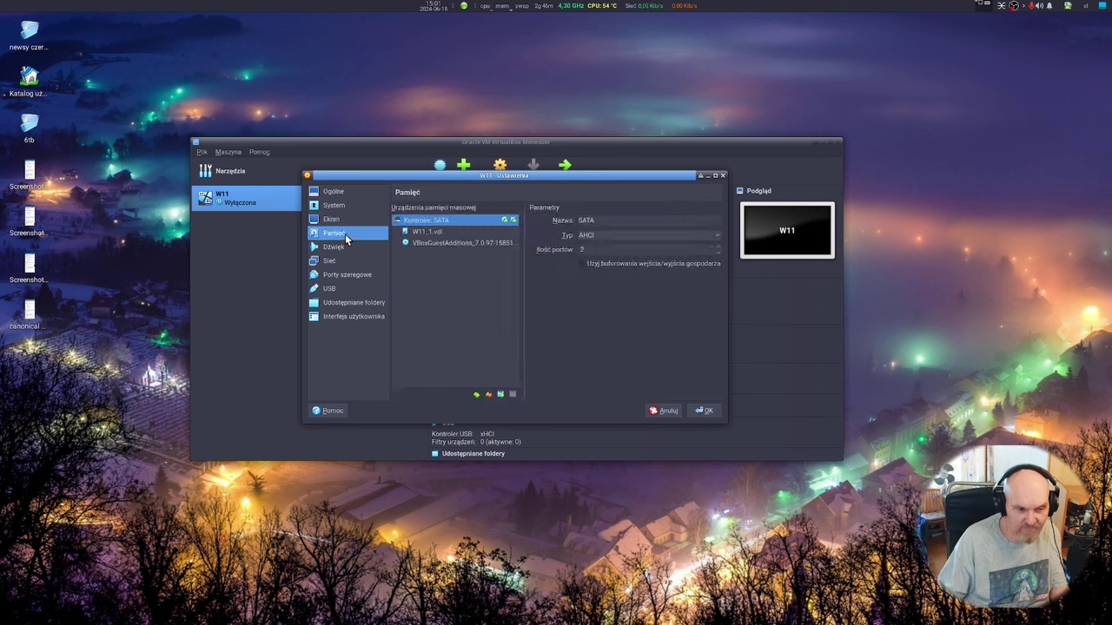
pyautogui.click(345, 248)
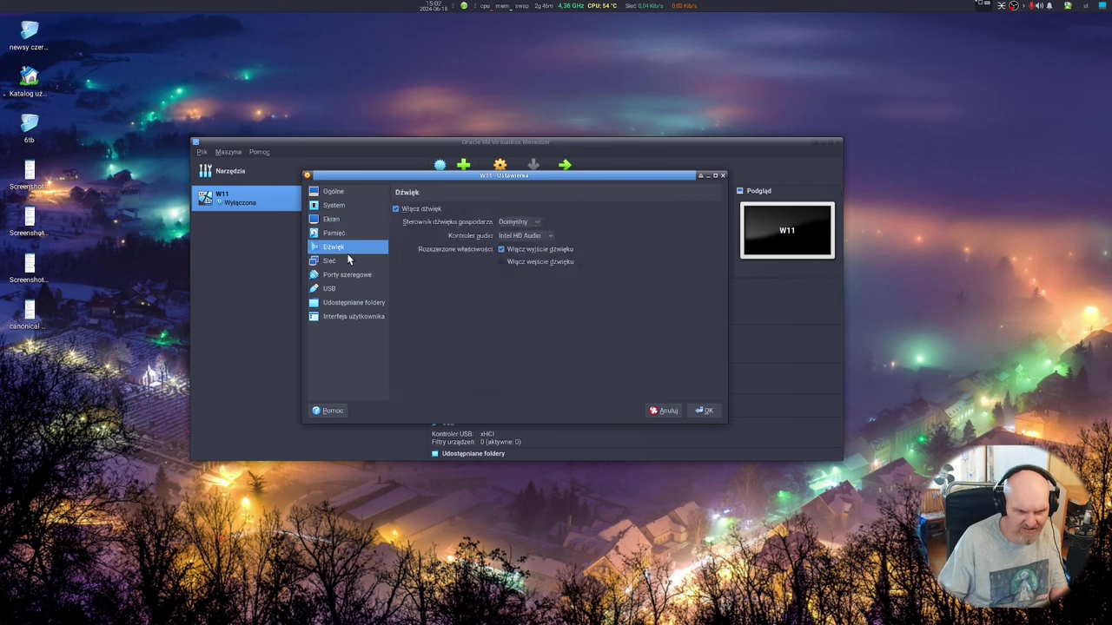
pyautogui.click(346, 262)
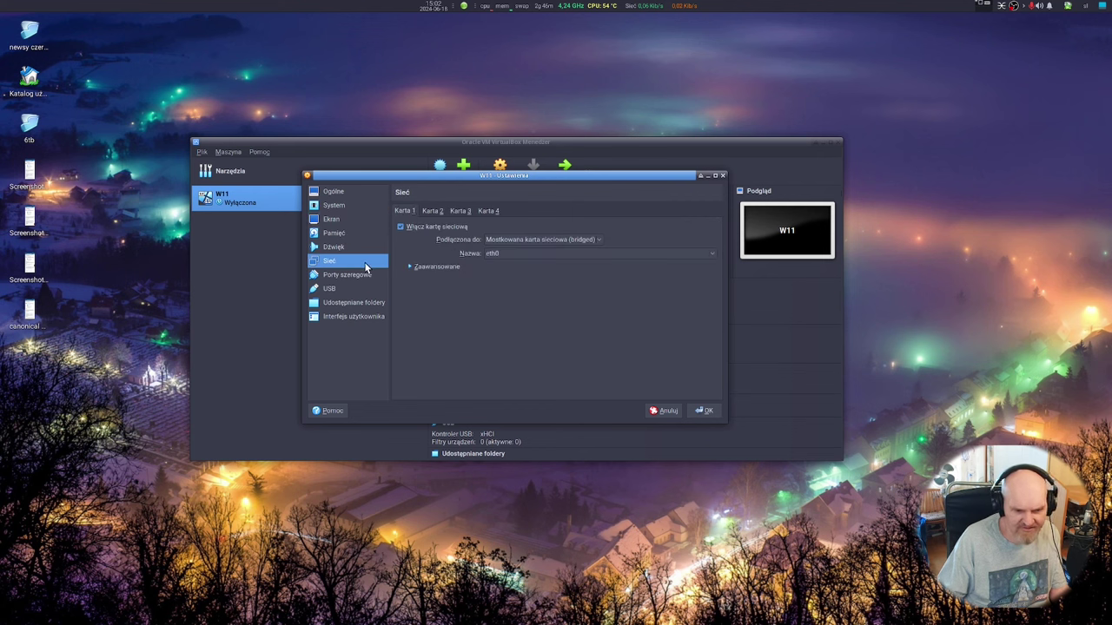
pyautogui.click(363, 276)
pyautogui.click(356, 289)
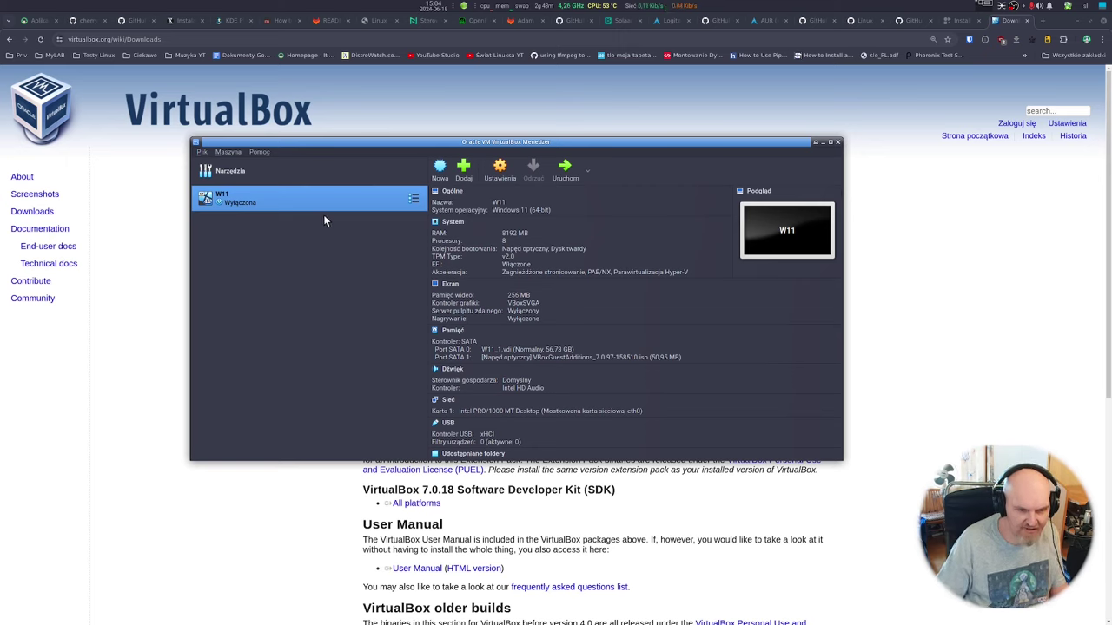
# Open VirtualBox's extension pack manager and compare it with the Extension Pack section on the VirtualBox download page
pyautogui.click(345, 176)
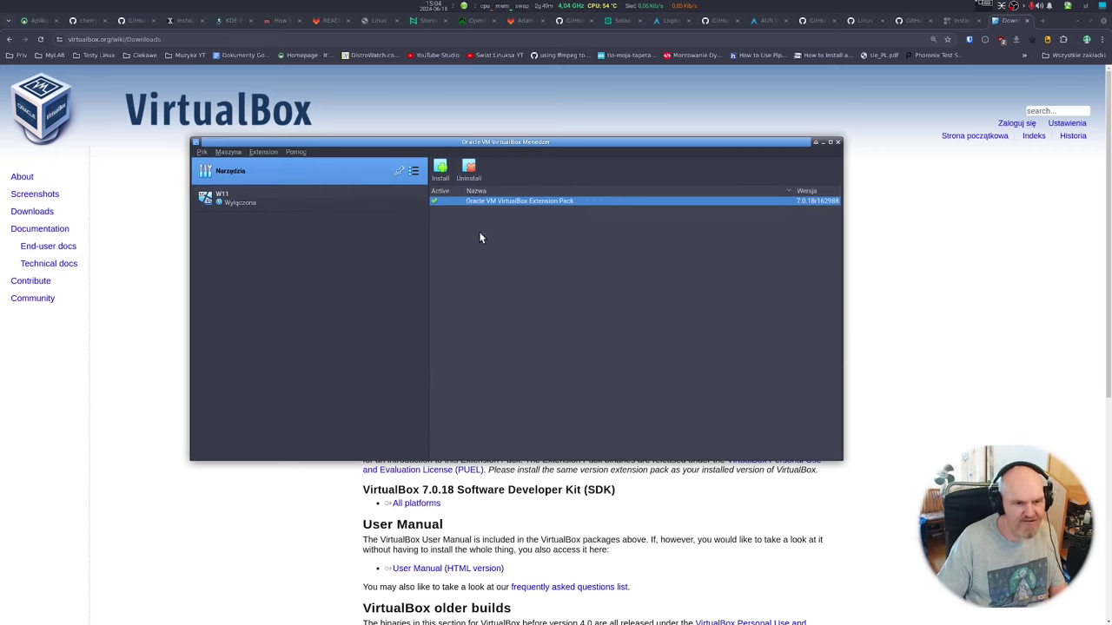
pyautogui.click(159, 251)
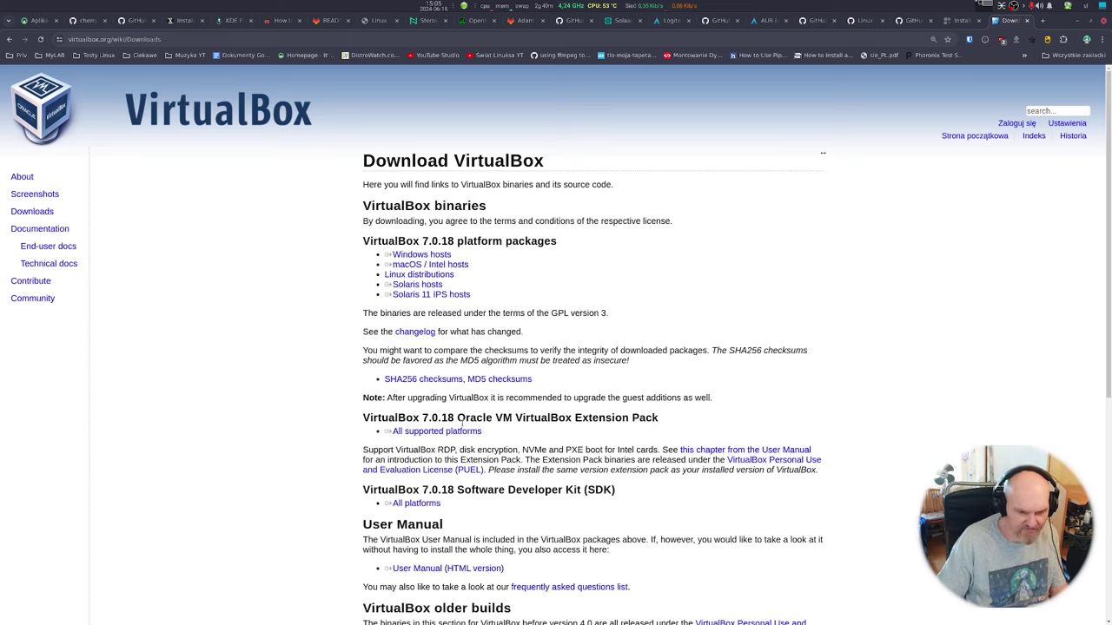
pyautogui.hotkey('alt', 'Tab')
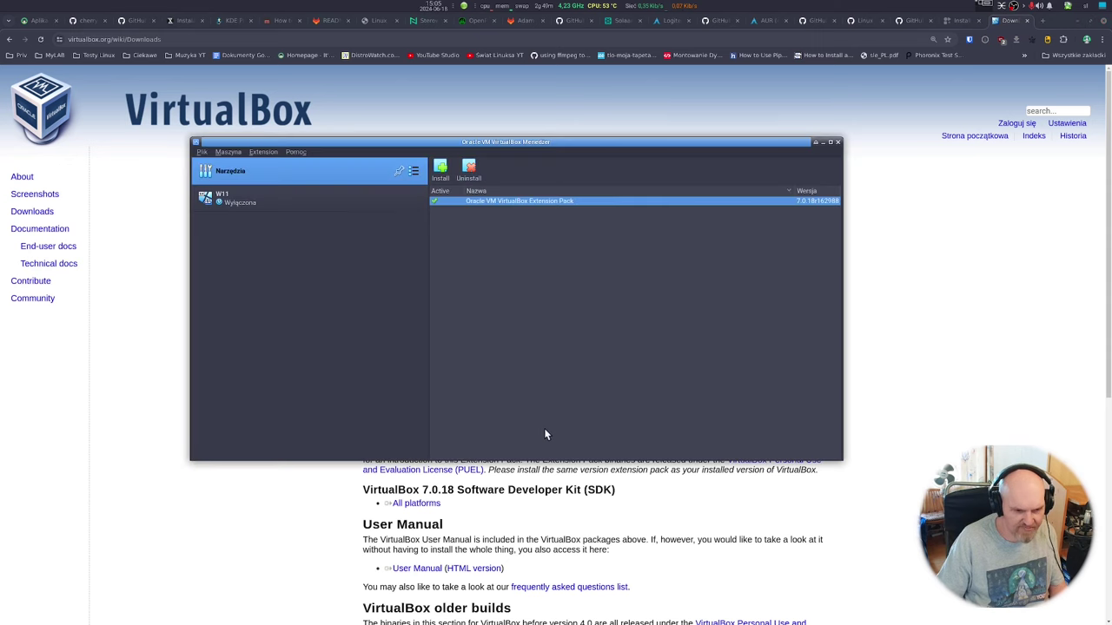
# Try to install Oracle_VM_VirtualBox_Extension_Pack-7.0.18.vbox-extpack from the Pobrane folder
pyautogui.click(441, 170)
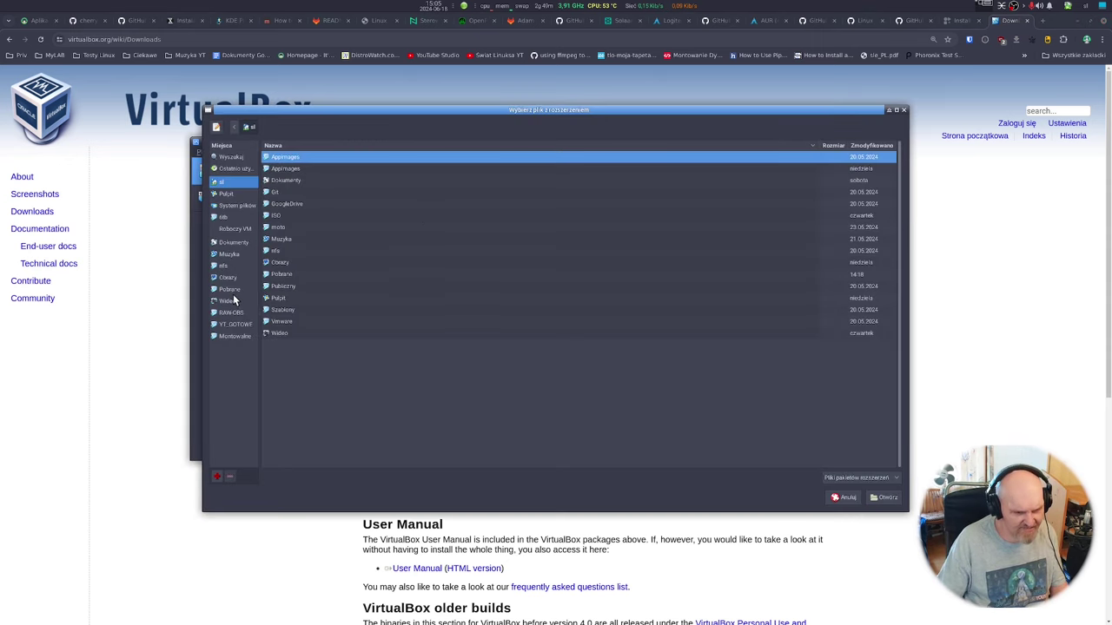
pyautogui.click(235, 291)
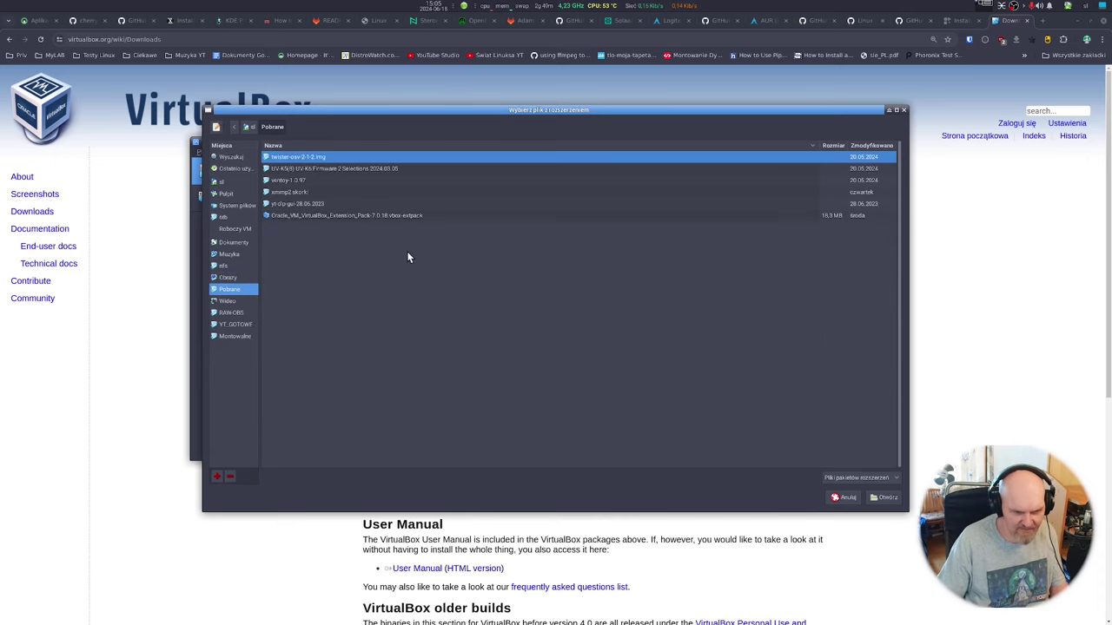
pyautogui.doubleClick(369, 218)
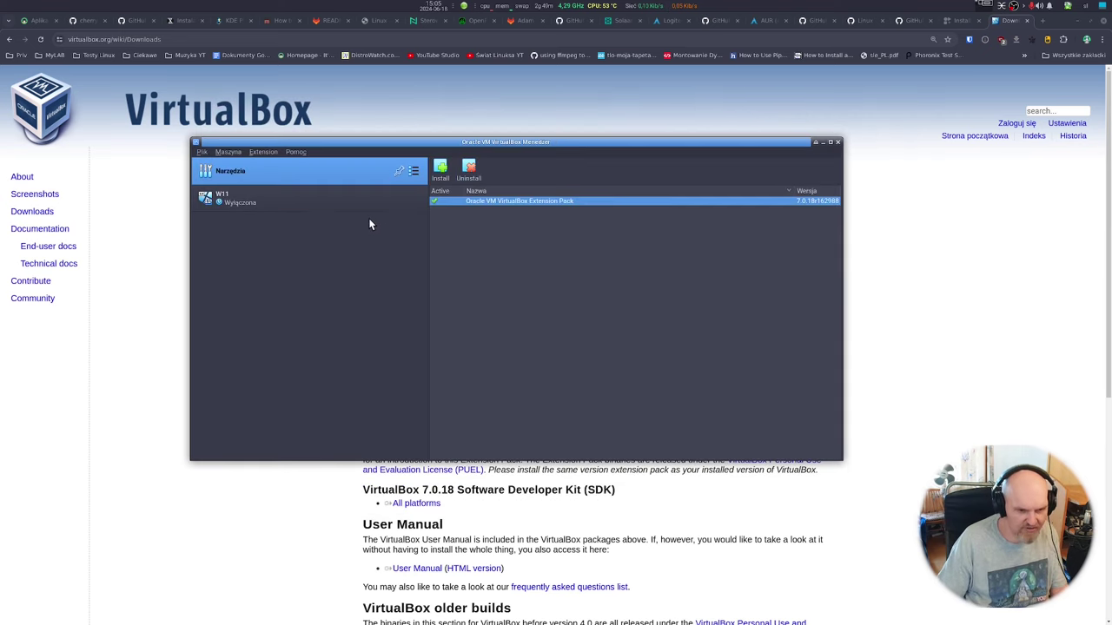
pyautogui.click(263, 152)
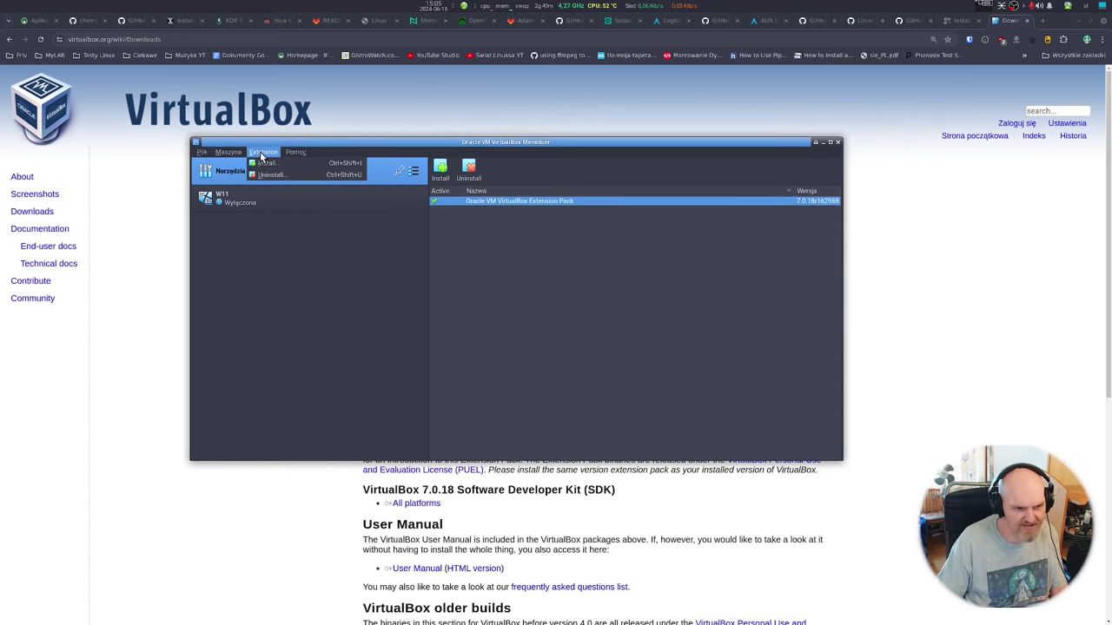
# Open the W11 machine's USB settings and select the USB 3.0 (xHCI) controller
pyautogui.click(258, 203)
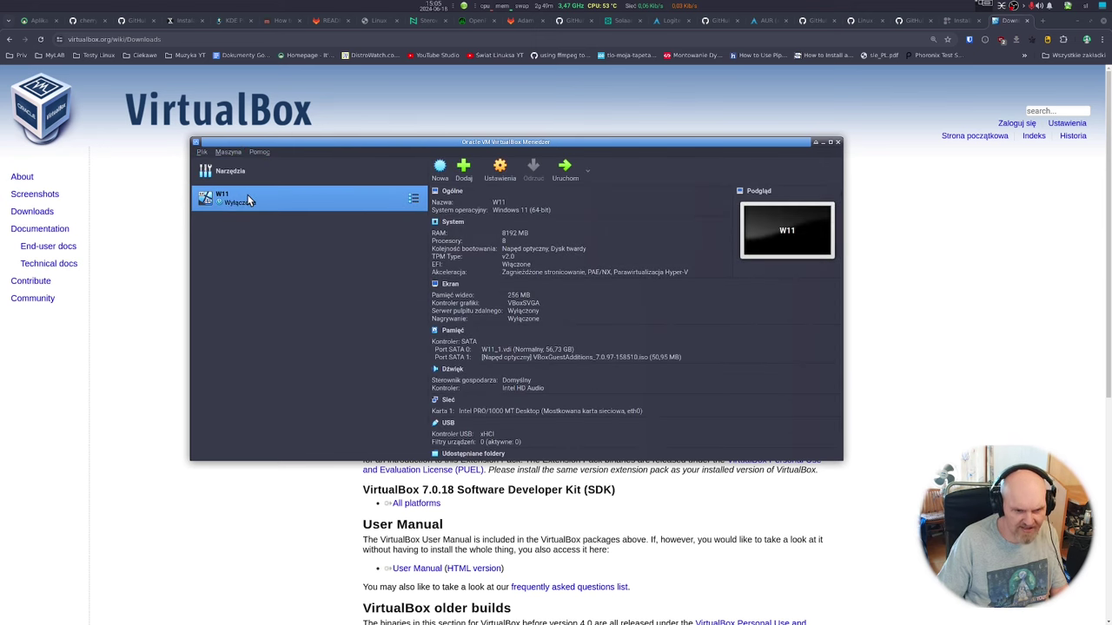
pyautogui.click(228, 153)
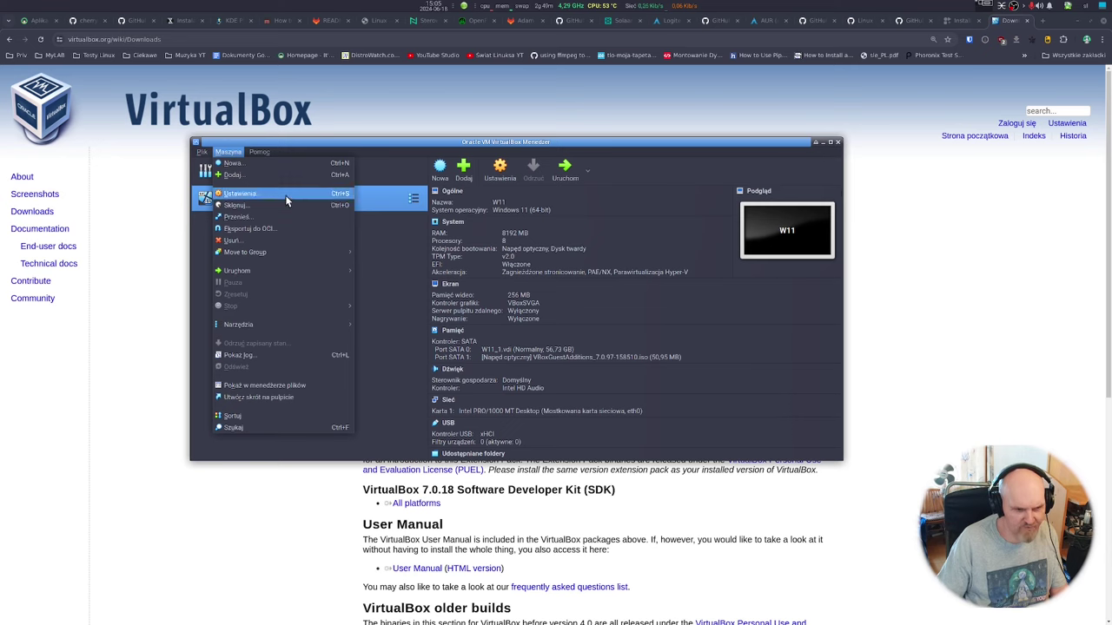
pyautogui.press('Escape')
pyautogui.hotkey('ctrl', 's')
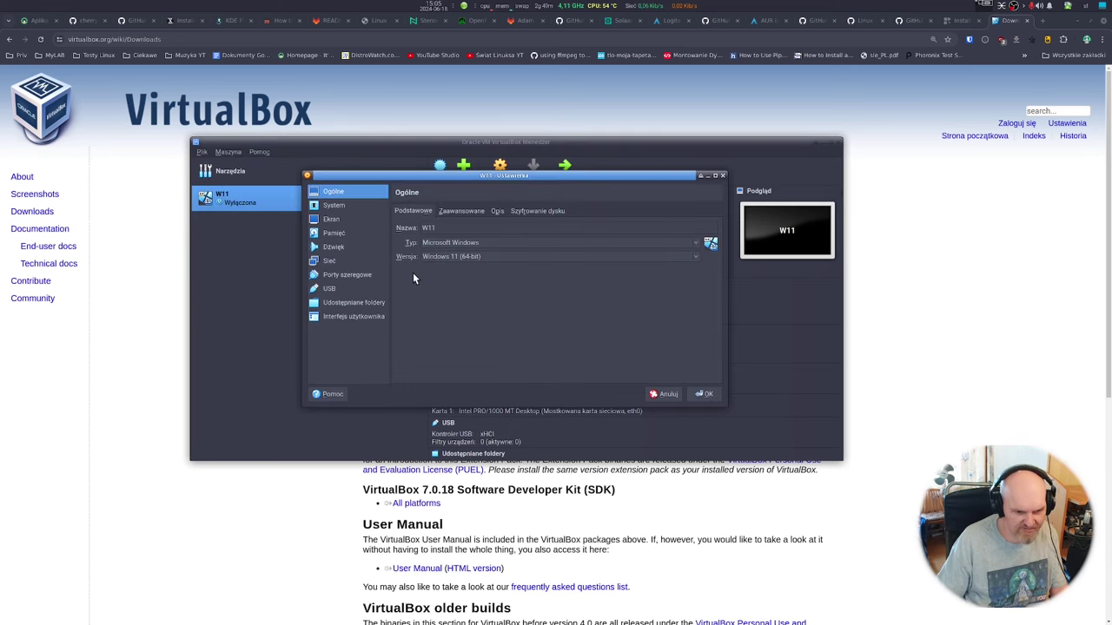
pyautogui.click(332, 290)
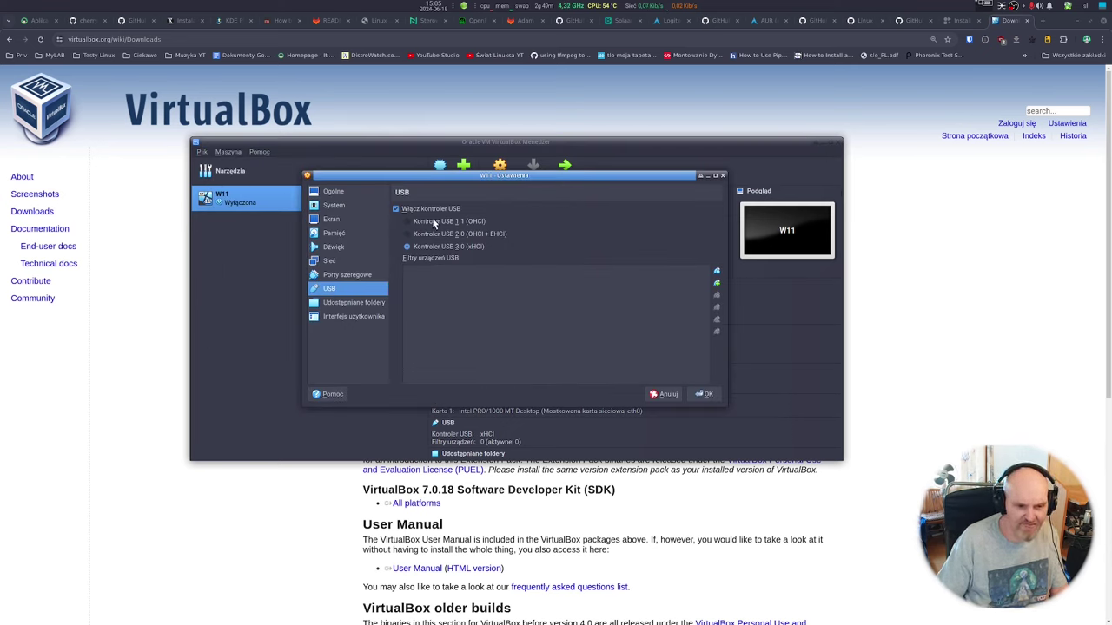
pyautogui.click(463, 234)
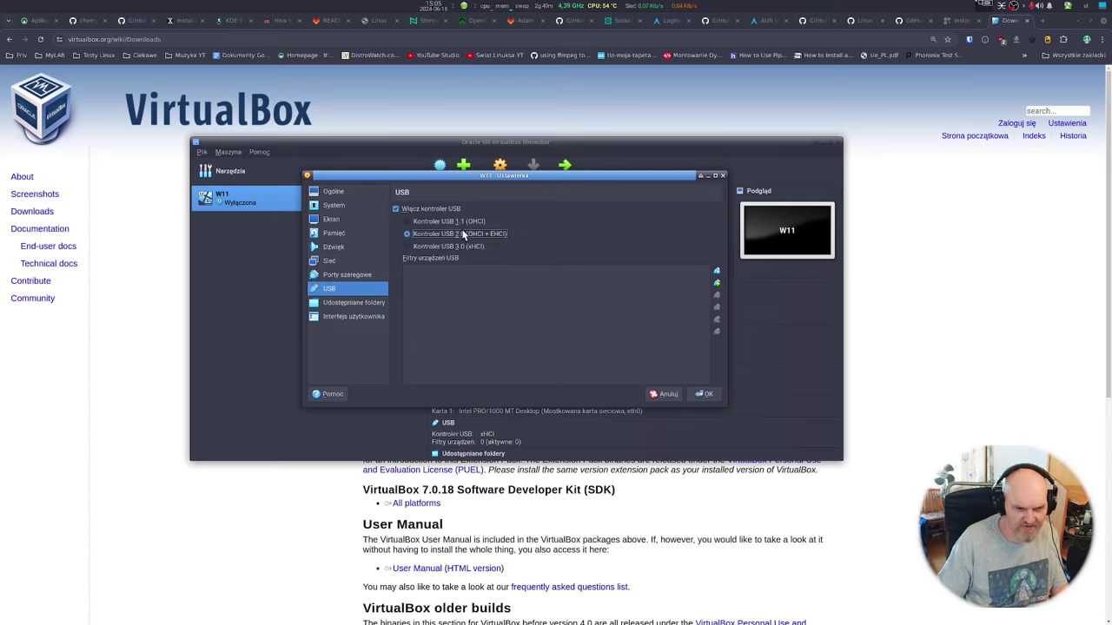
pyautogui.click(447, 246)
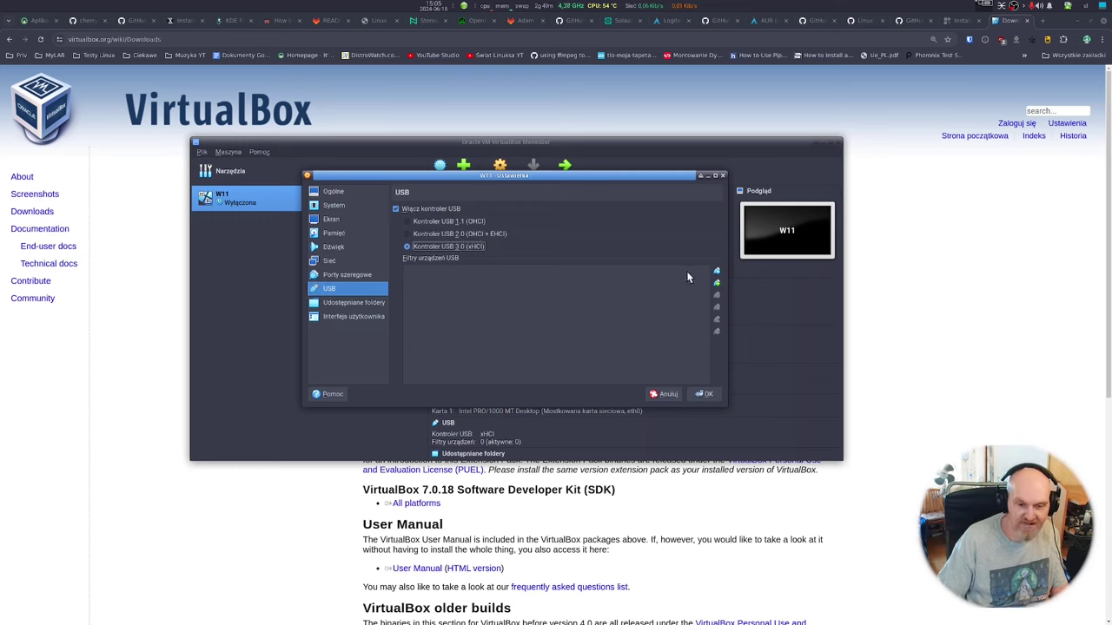
# Add a USB device filter for the SteelSeries Rival 650 Wireless [0126] mouse and save the W11 settings
pyautogui.click(718, 285)
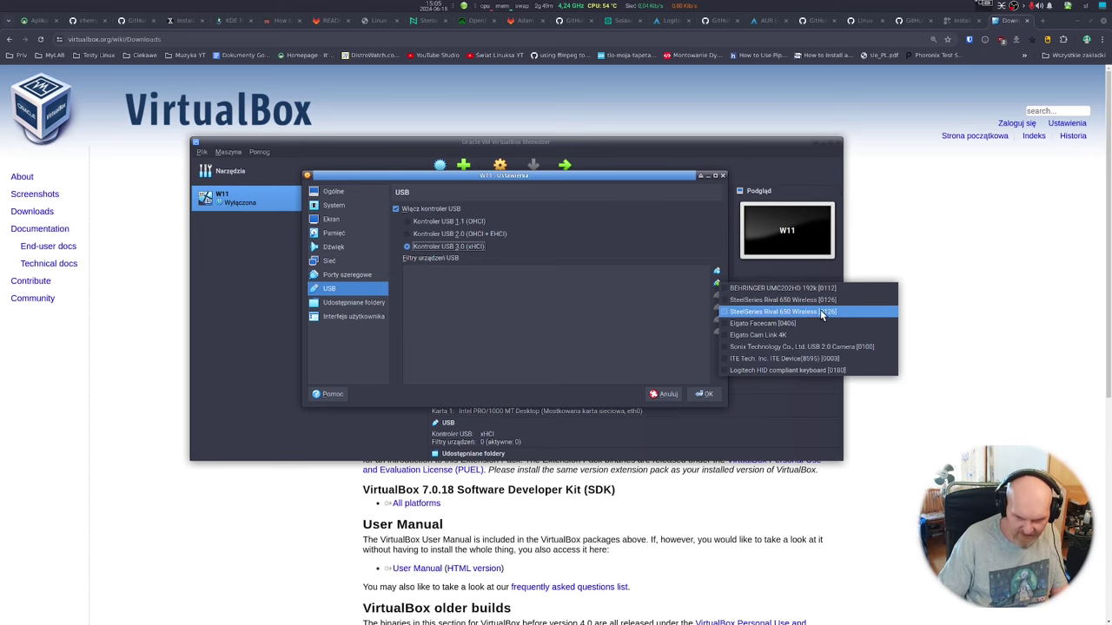
pyautogui.moveTo(836, 300)
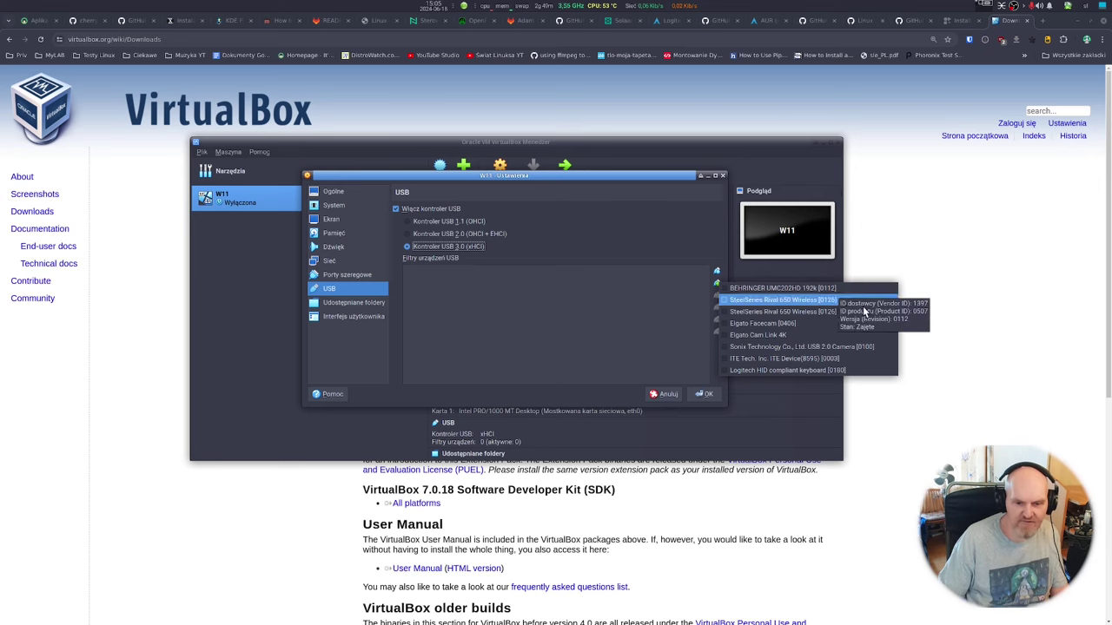
pyautogui.moveTo(837, 335)
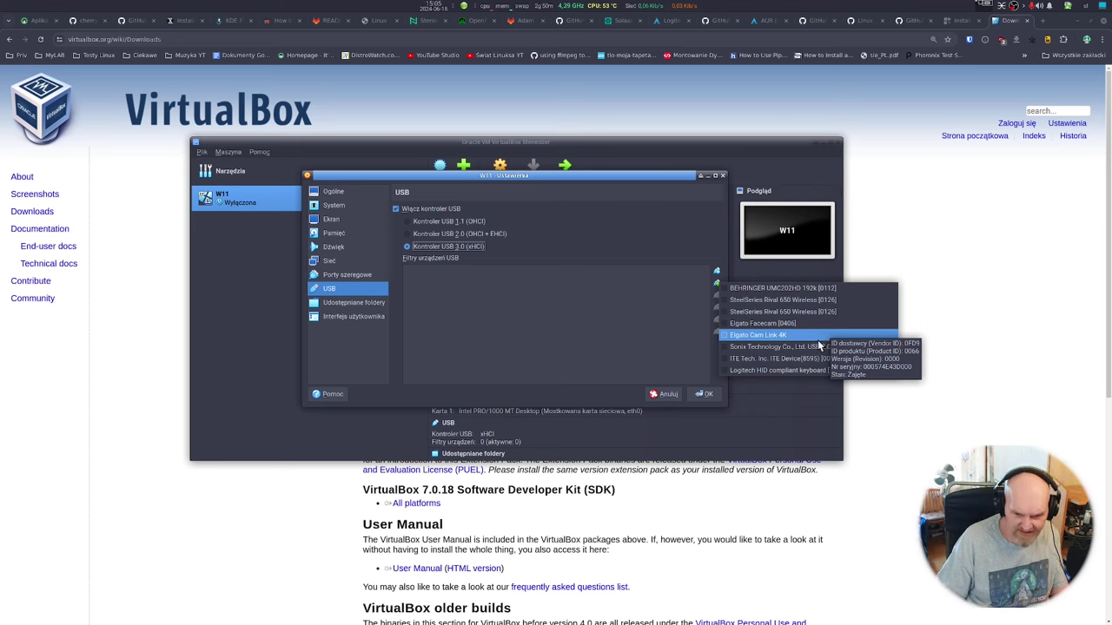
pyautogui.moveTo(810, 314)
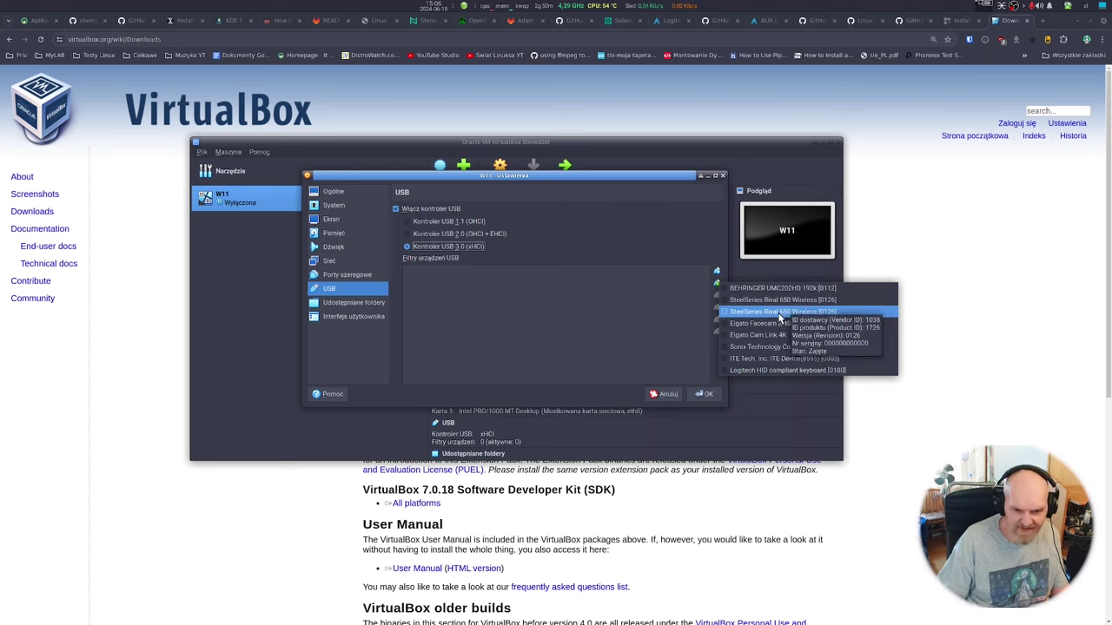
pyautogui.moveTo(755, 312)
pyautogui.click(672, 323)
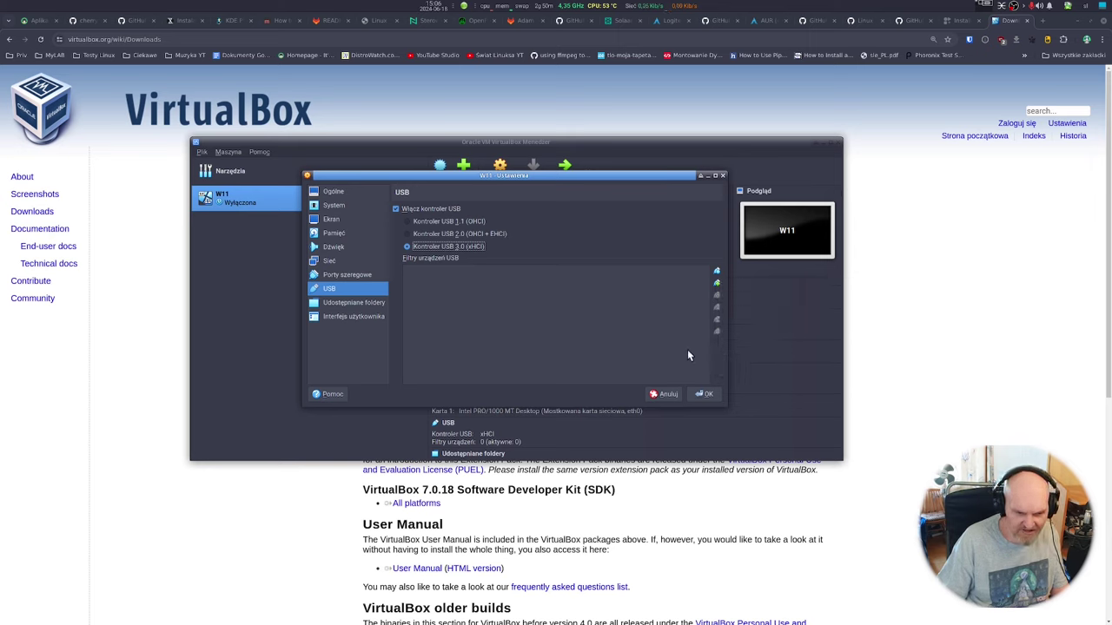
pyautogui.click(716, 285)
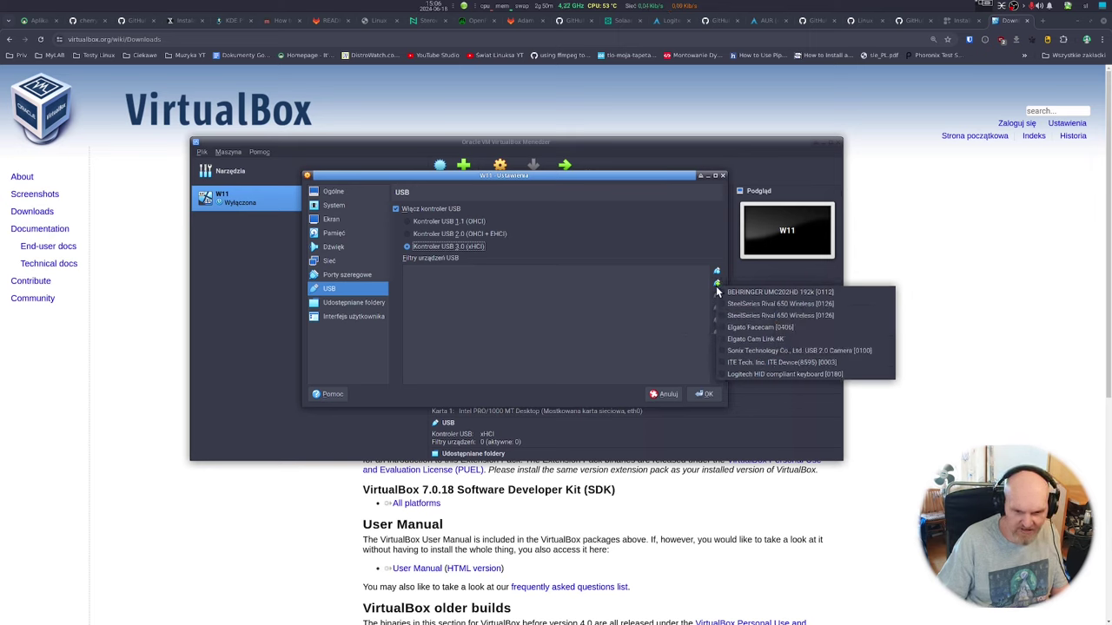
pyautogui.click(801, 316)
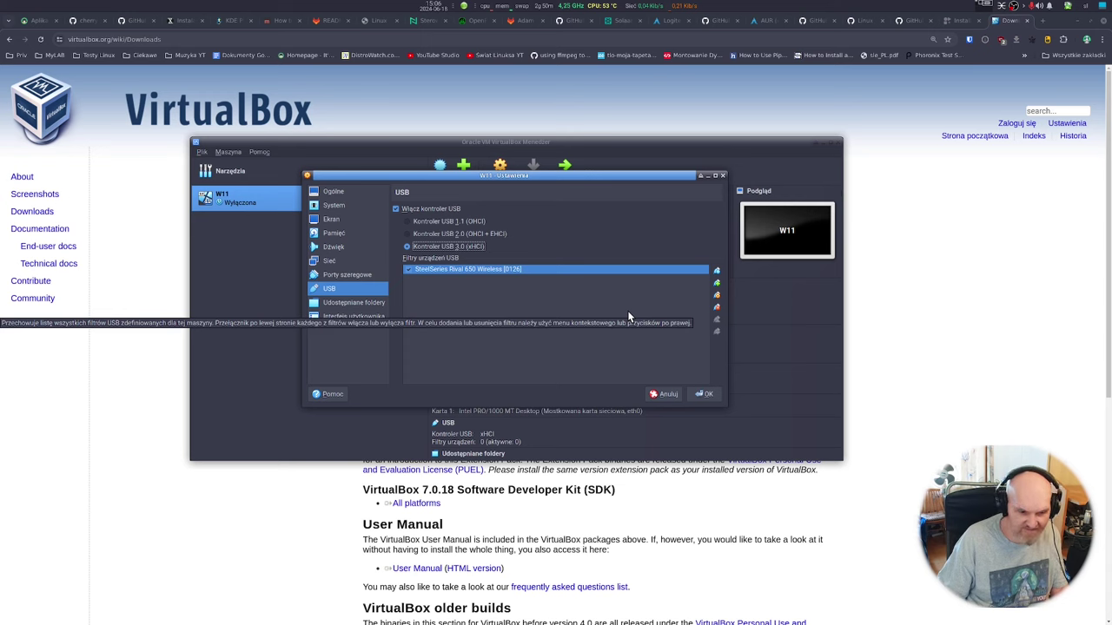
pyautogui.click(704, 393)
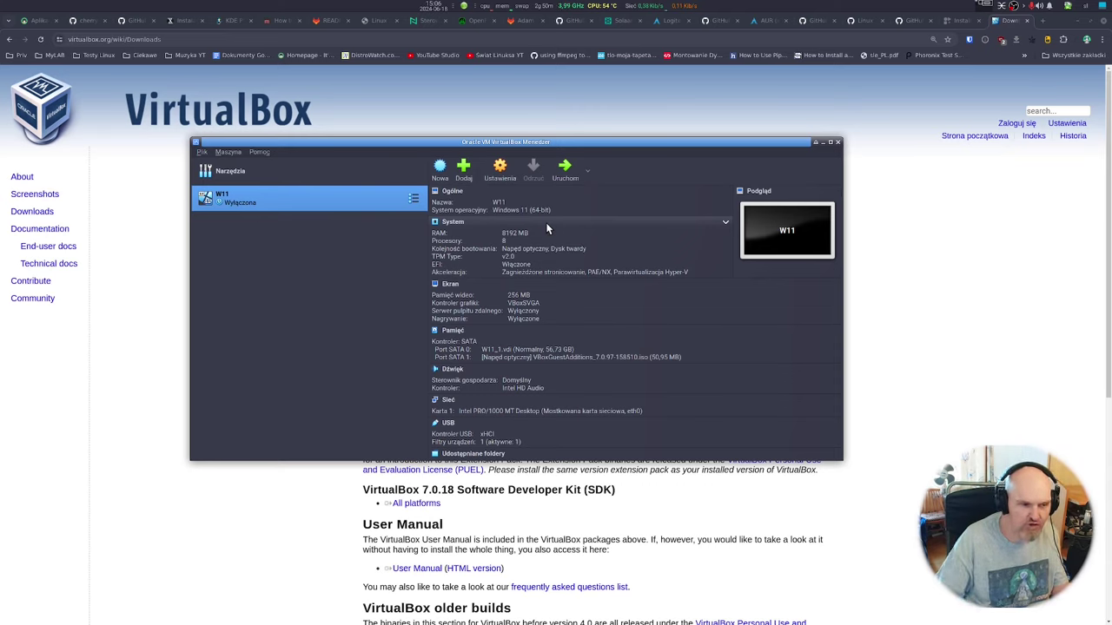
# Start the W11 virtual machine and dismiss the OneDrive privacy notification on its desktop
pyautogui.click(566, 170)
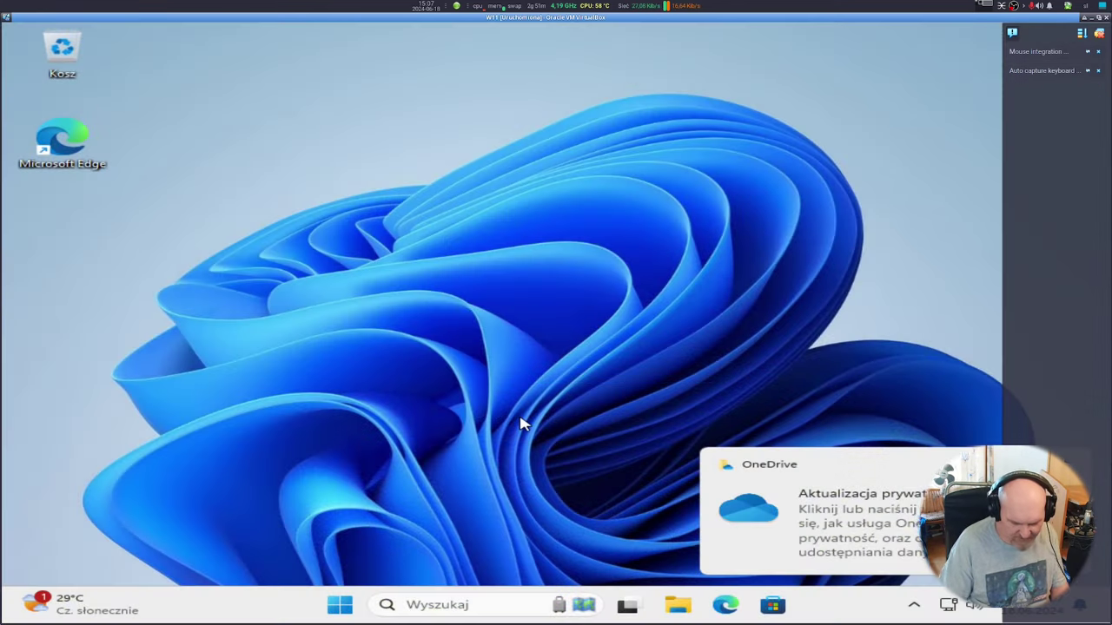
pyautogui.hotkey('ctrl', 'f')
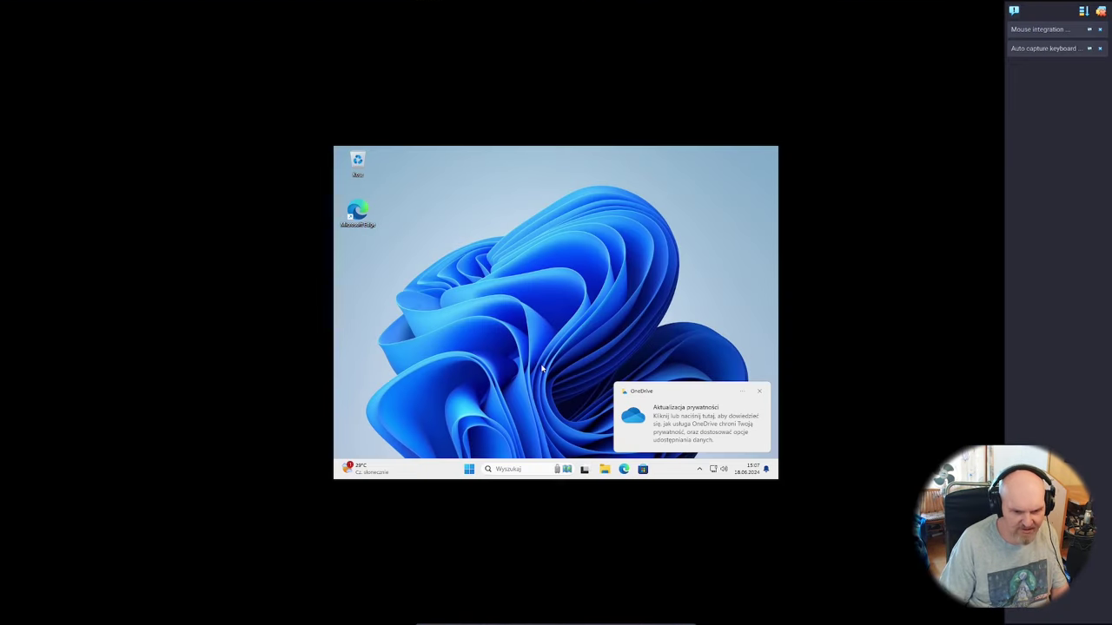
pyautogui.click(759, 394)
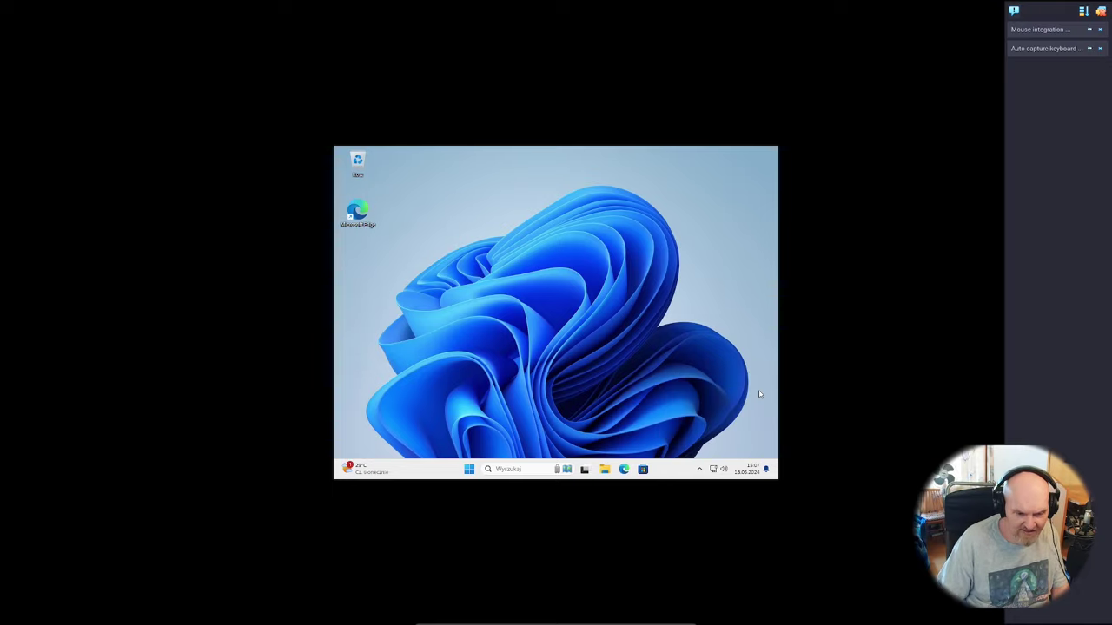
pyautogui.hotkey('ctrl', 'f')
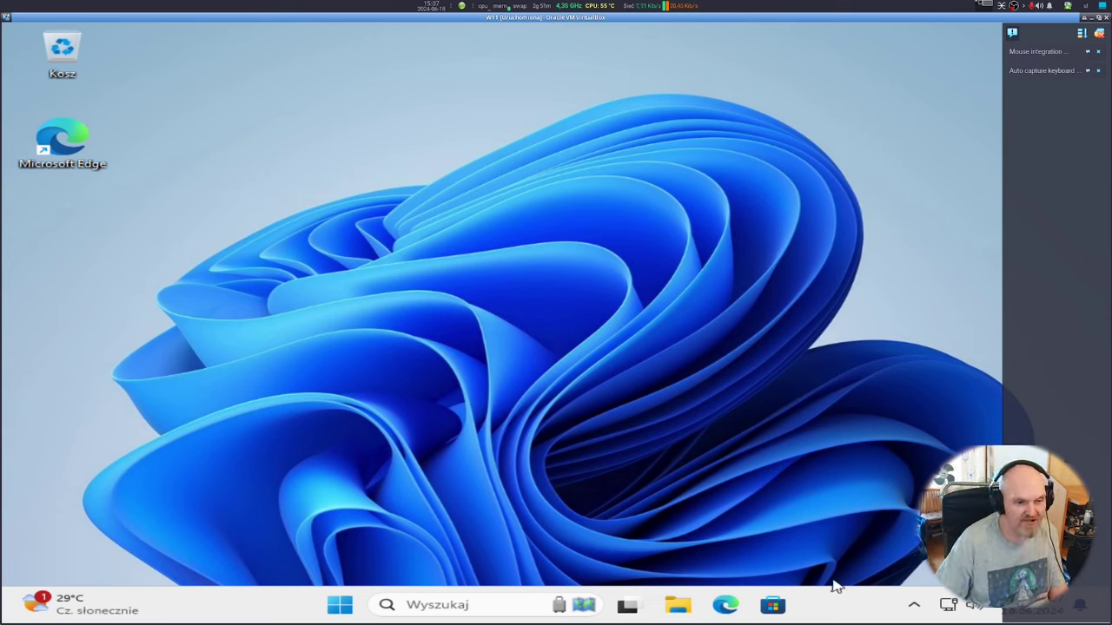
# Open the Rival 650 Wireless mouse configuration in the Engine section of SteelSeries GG
pyautogui.click(725, 604)
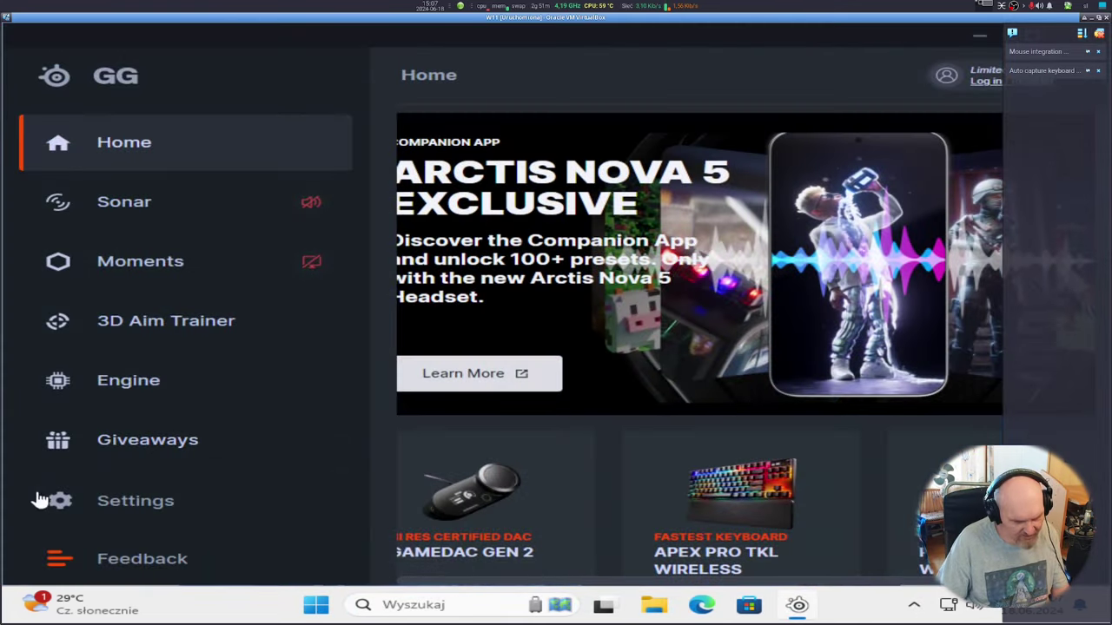
pyautogui.click(214, 379)
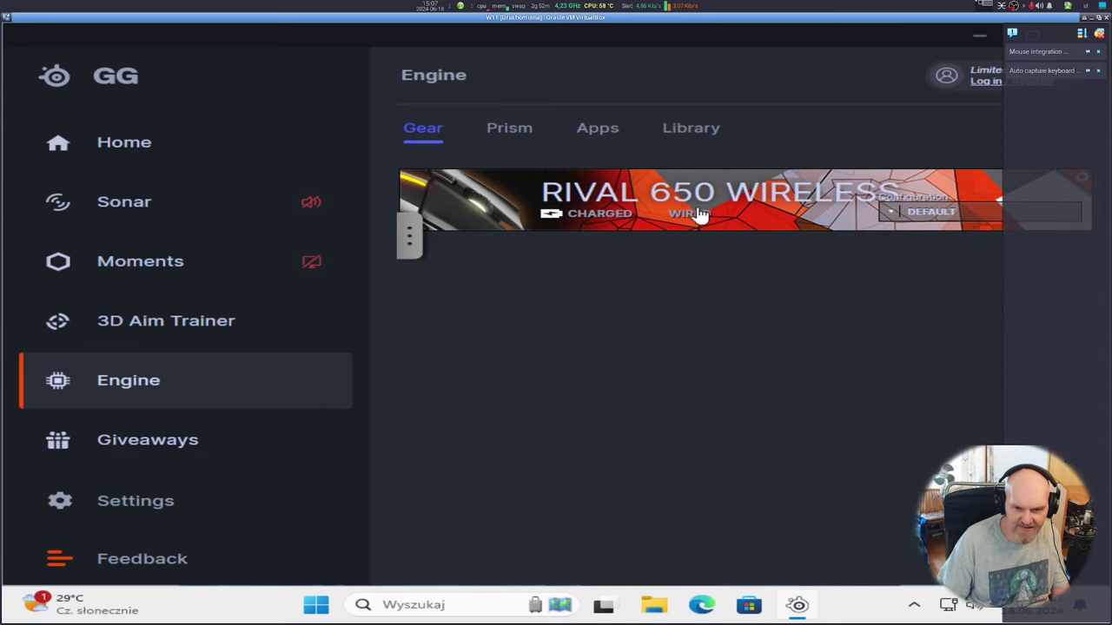
pyautogui.click(669, 213)
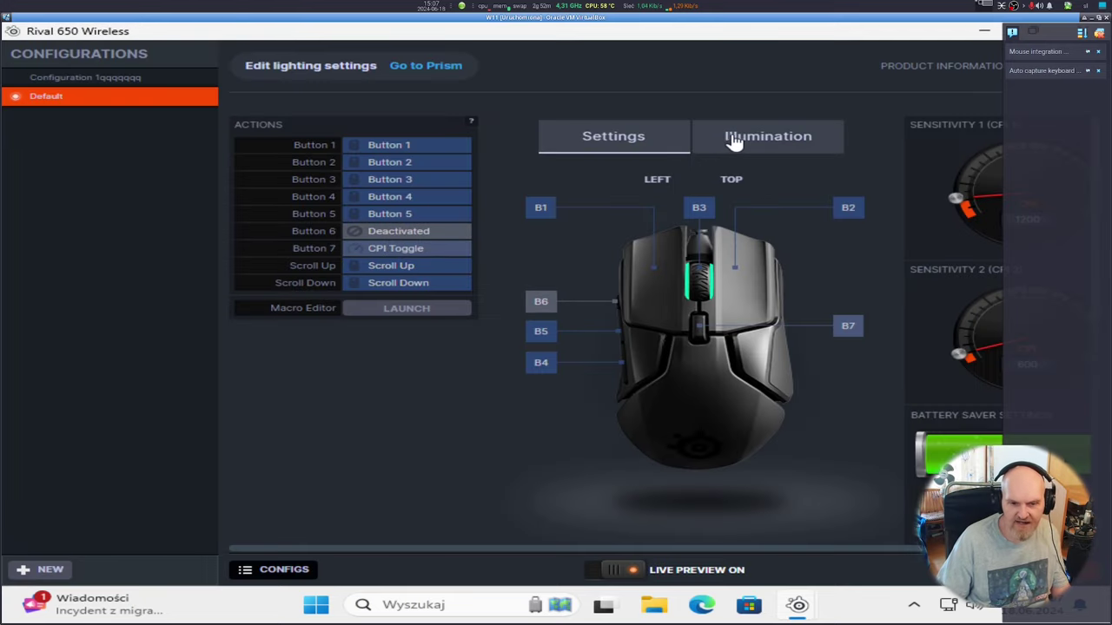
# Apply a red Multi Color Breathe illumination effect to the mouse's side strips and logo zone
pyautogui.click(745, 139)
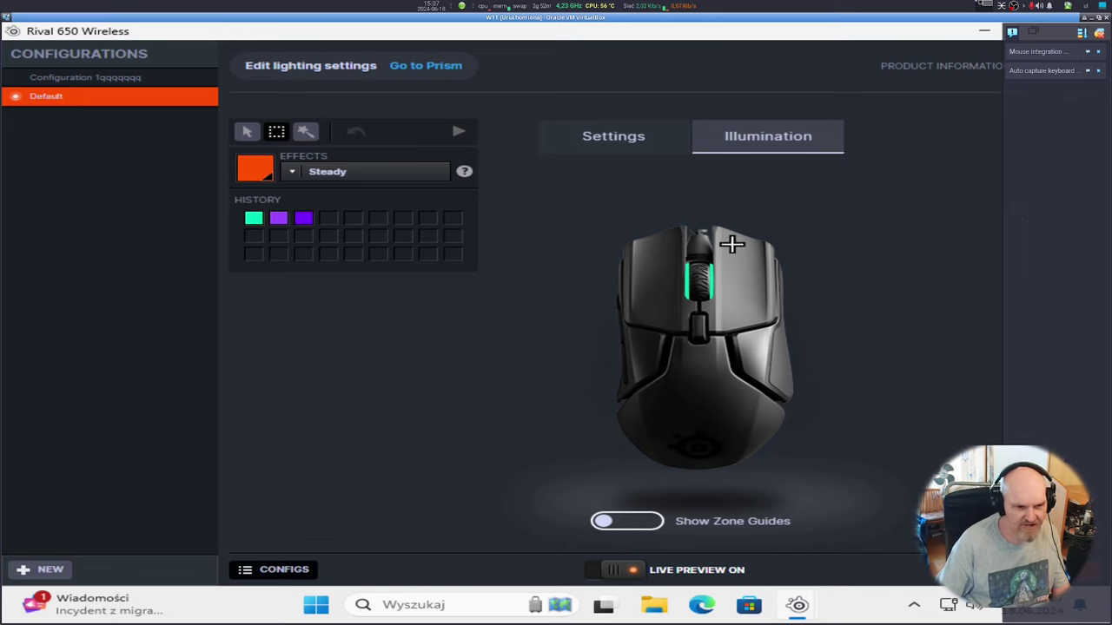
pyautogui.moveTo(582, 318); pyautogui.dragTo(856, 487)
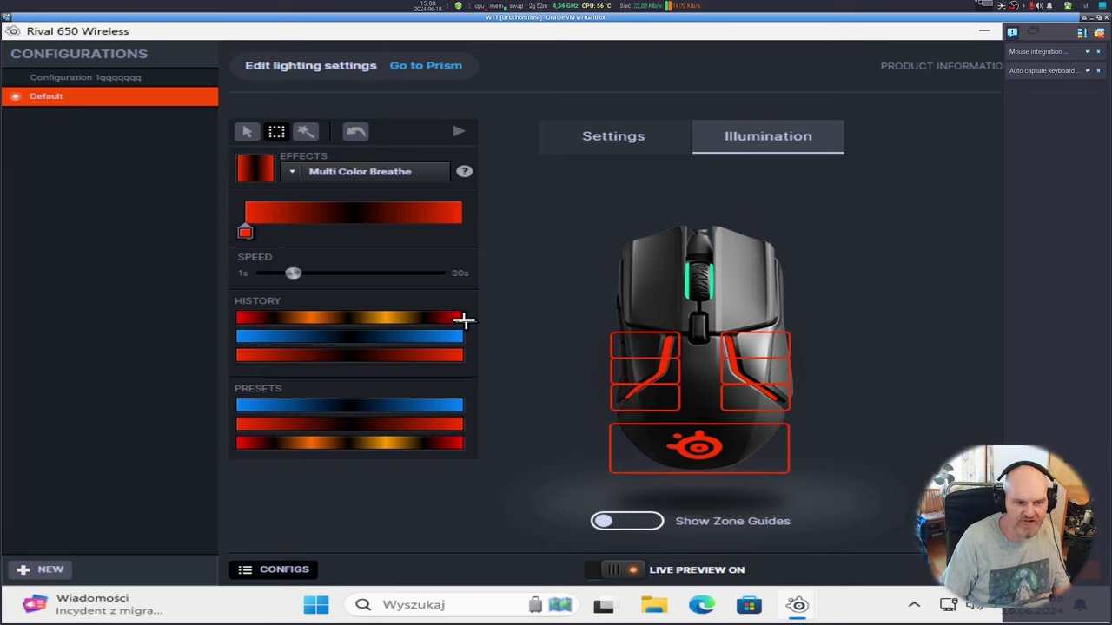
pyautogui.click(740, 349)
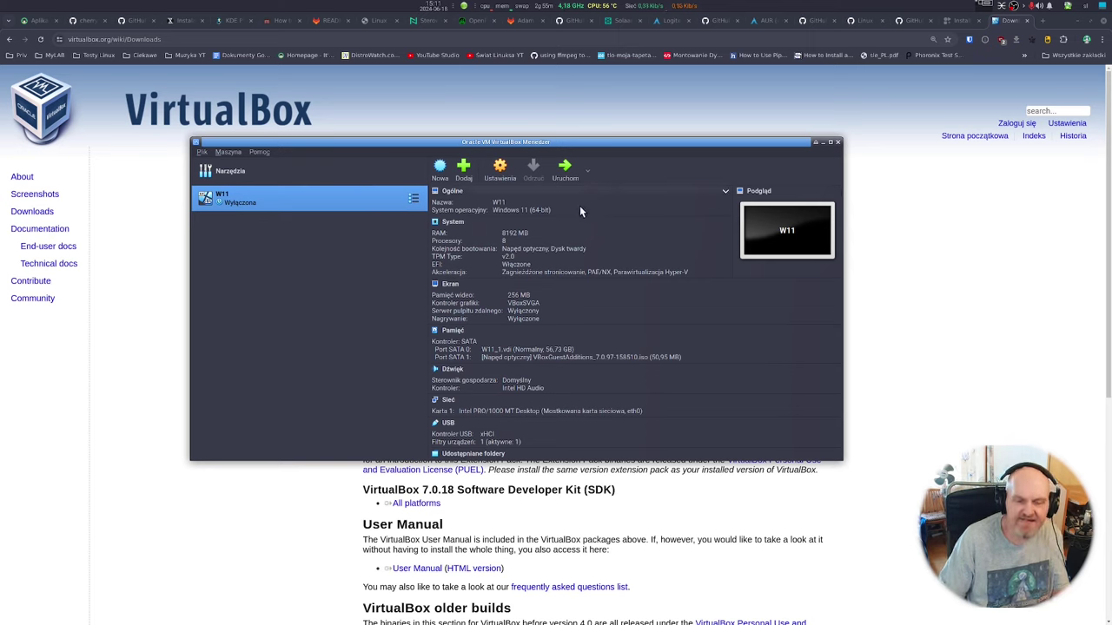
# Close VirtualBox Manager and copy the manual install command for Piper from its Flathub page
pyautogui.click(837, 142)
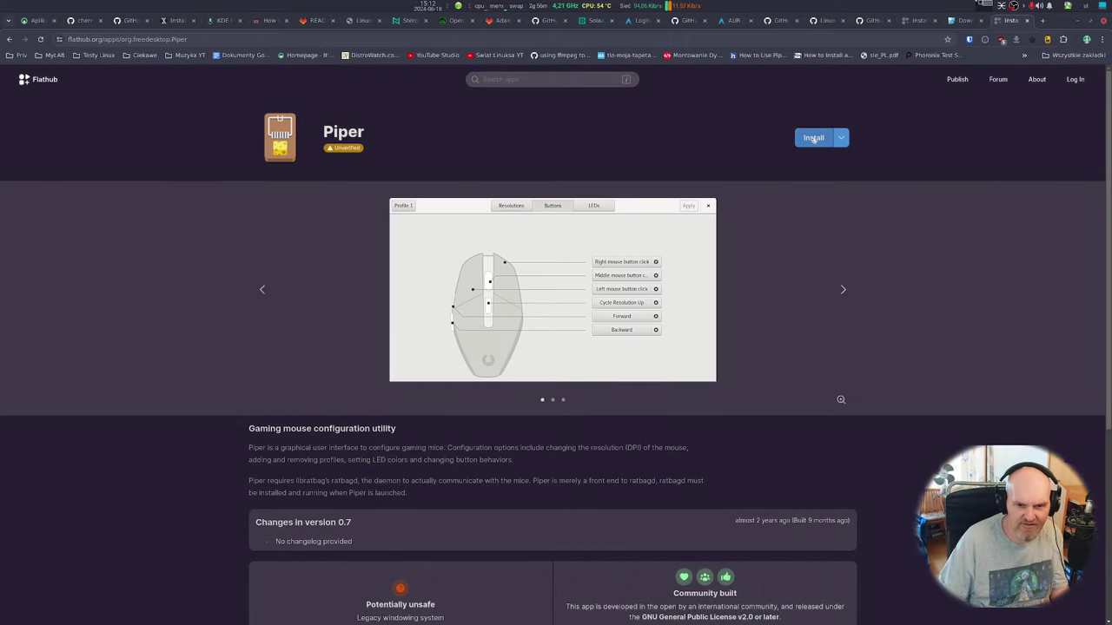
pyautogui.click(839, 137)
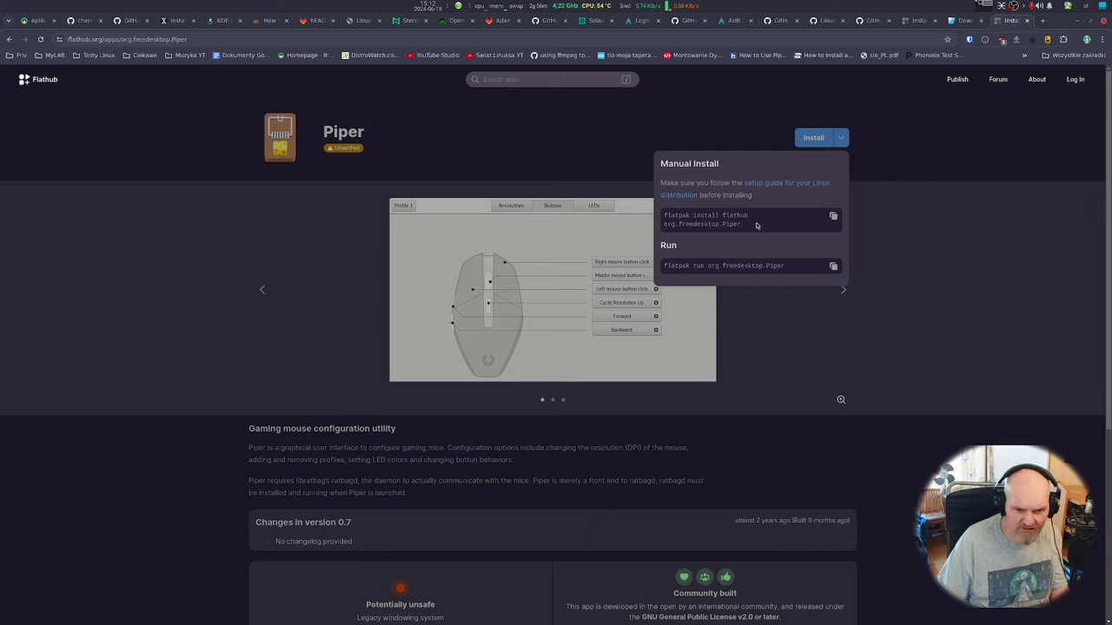
pyautogui.moveTo(759, 226); pyautogui.dragTo(646, 235)
pyautogui.click(693, 224)
pyautogui.tripleClick(694, 224)
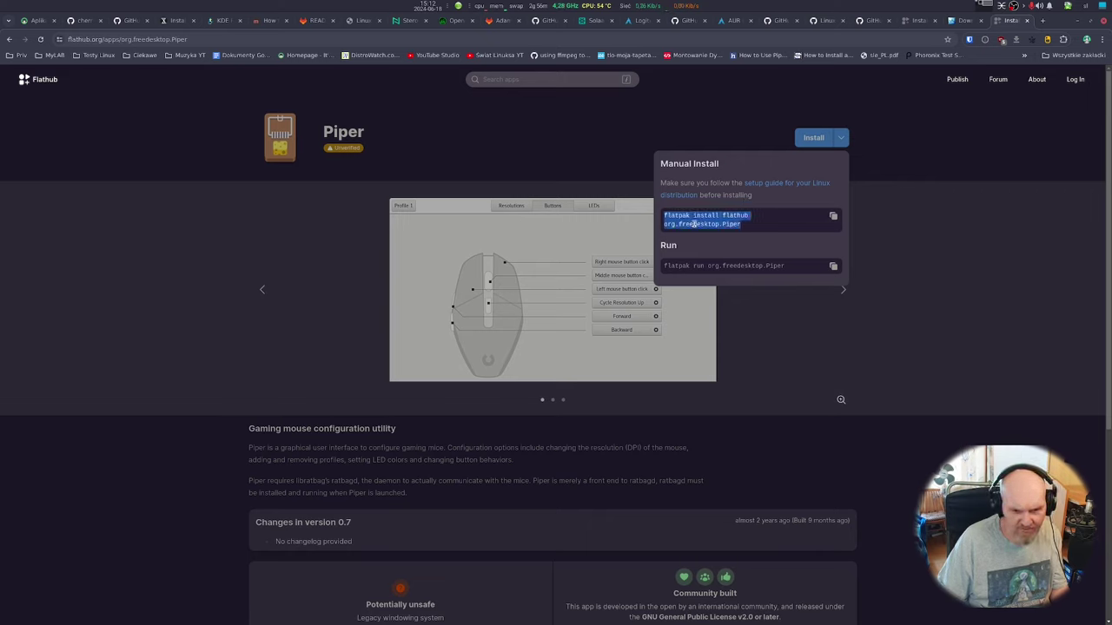
pyautogui.rightClick(694, 225)
pyautogui.click(725, 233)
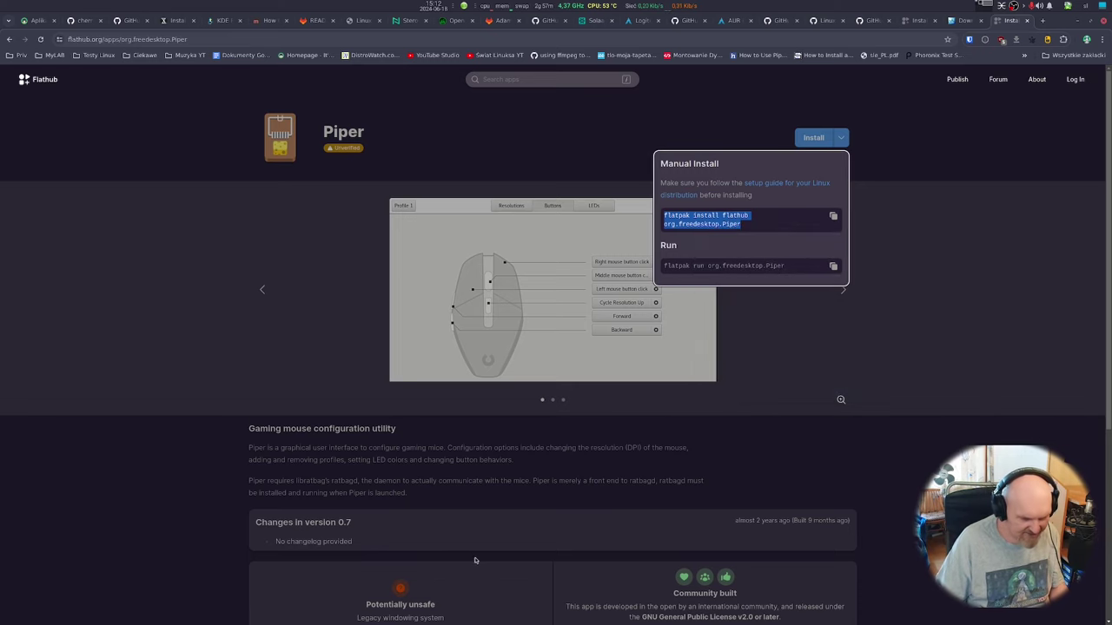
# Run "flatpak install flathub org.freedesktop.Piper" in a terminal and accept the installation with y
pyautogui.click(567, 614)
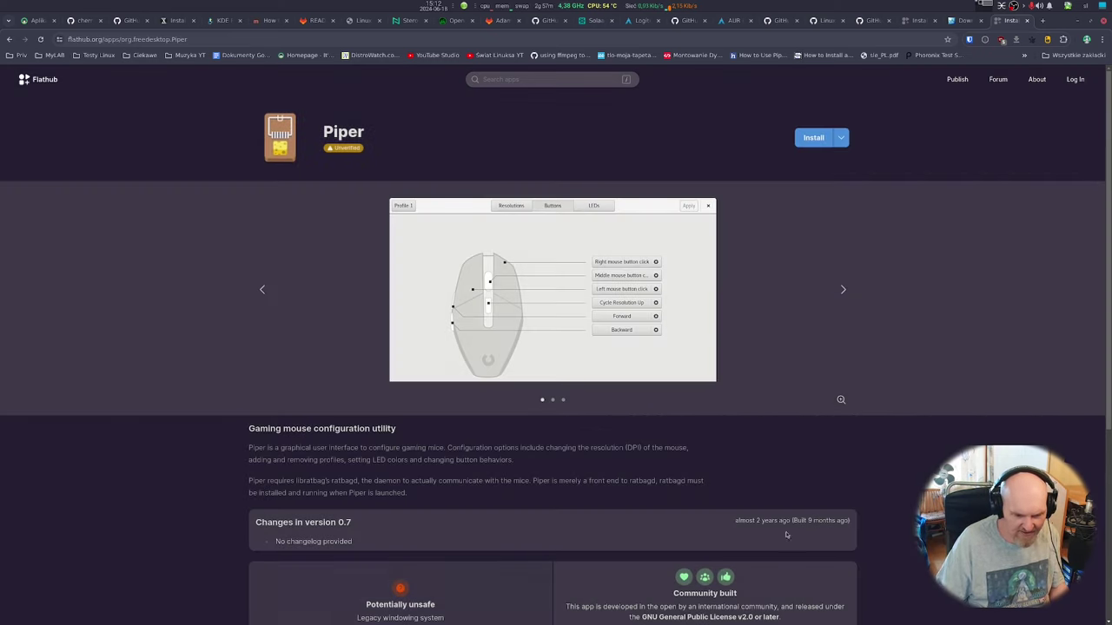
pyautogui.click(1090, 352)
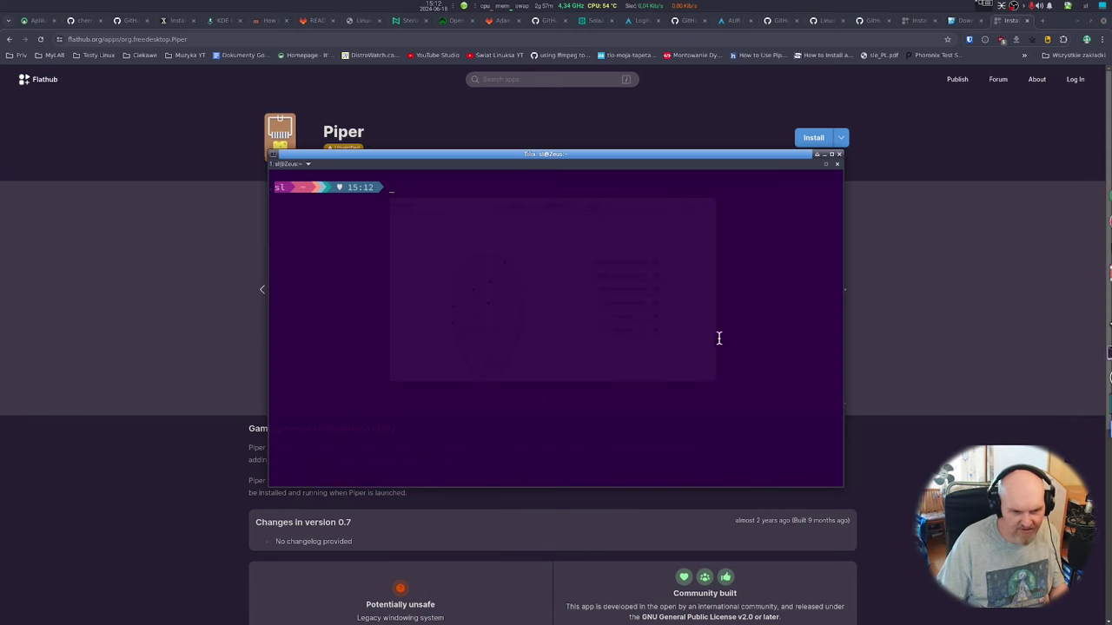
pyautogui.hotkey('ctrl', 'shift', 'v')
pyautogui.press('Return')
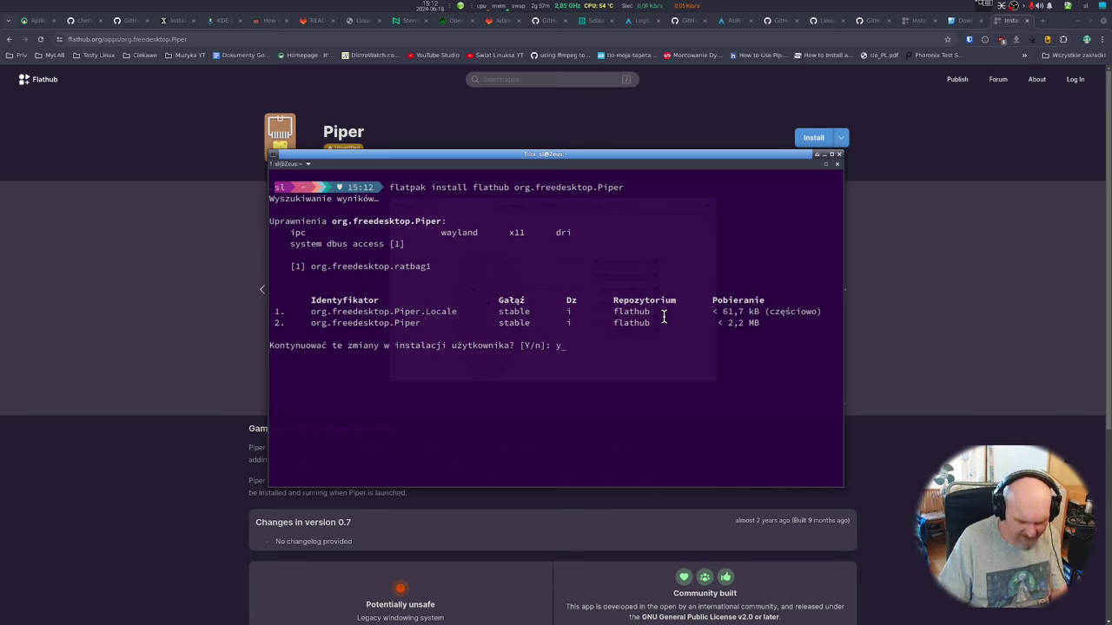
pyautogui.write('y')
pyautogui.press('Return')
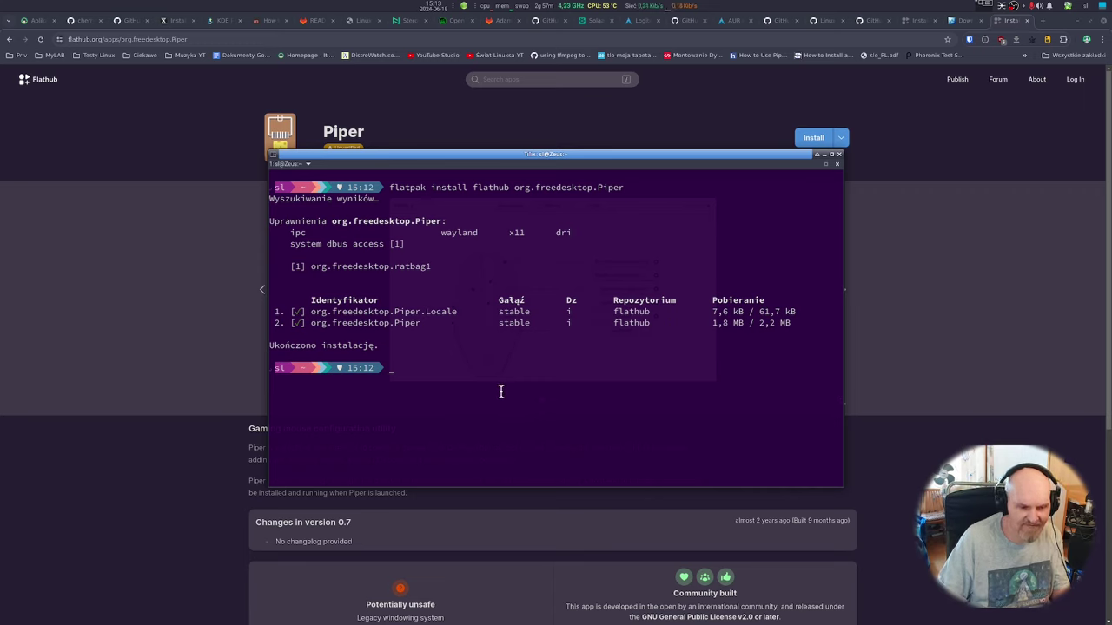
# Try to launch Piper from the terminal with the command "piper"
pyautogui.write('p')
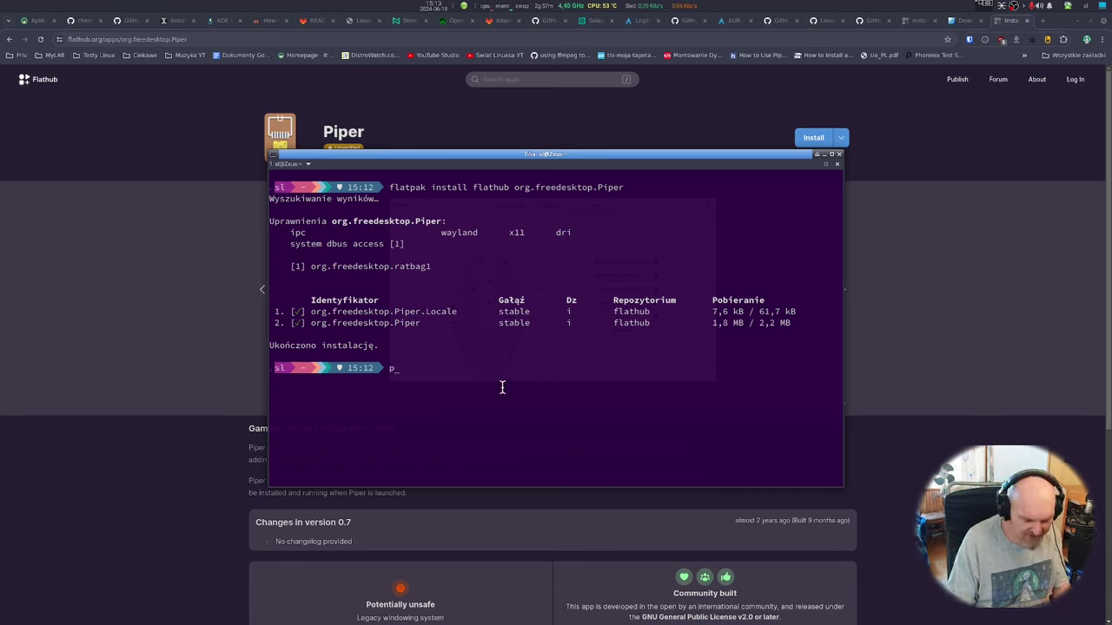
pyautogui.write('iper')
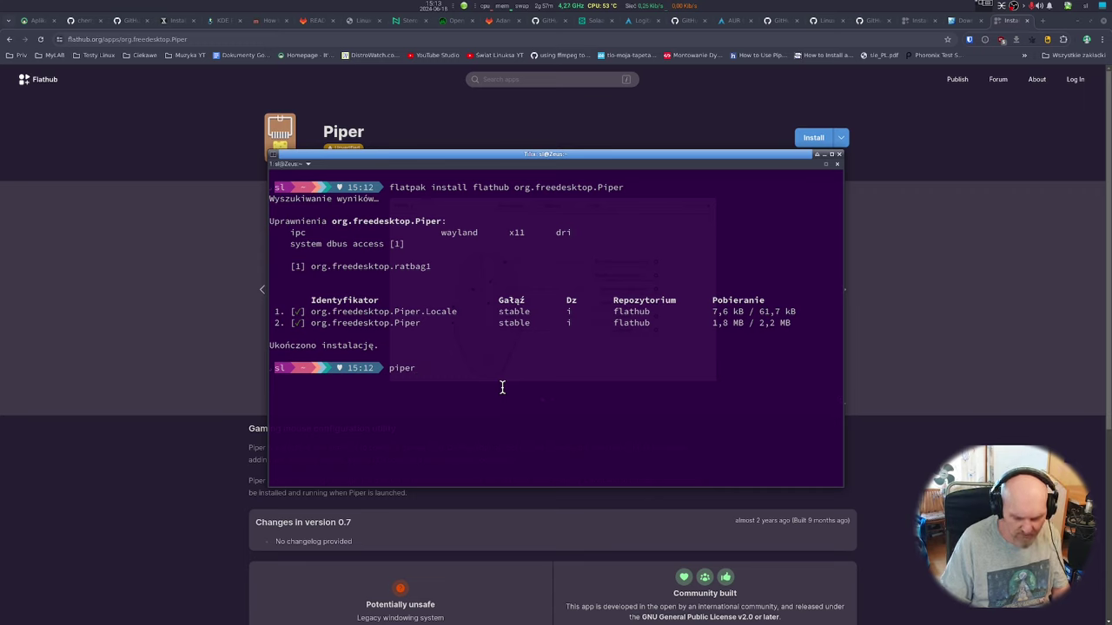
pyautogui.press('Return')
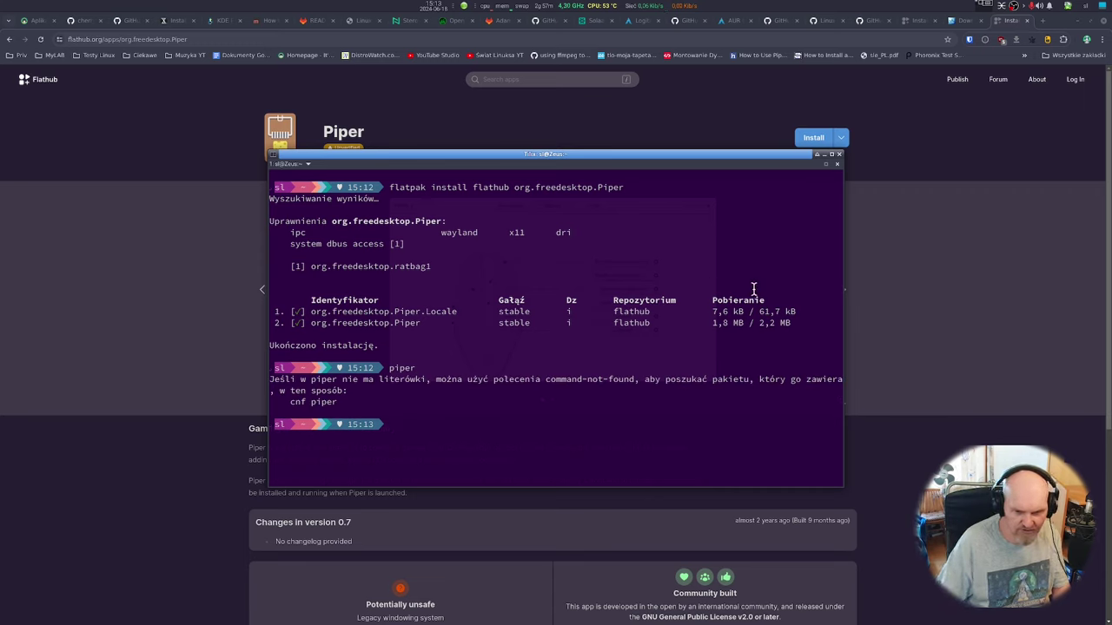
# Find Piper in the desktop's application launcher with the search term "piper" and start it
pyautogui.click(460, 8)
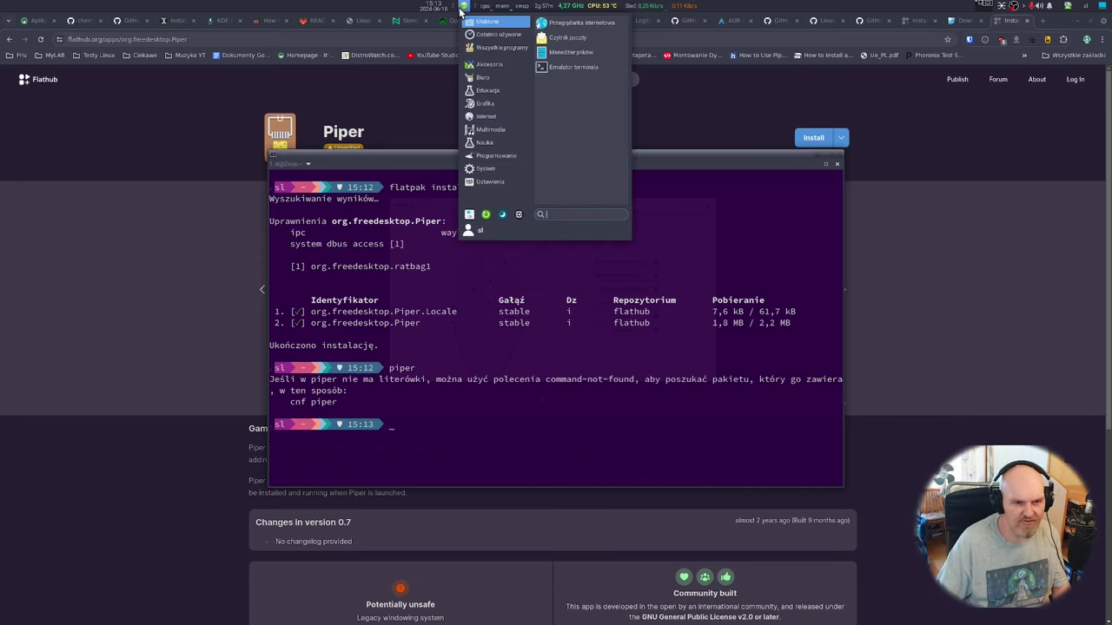
pyautogui.write('piper')
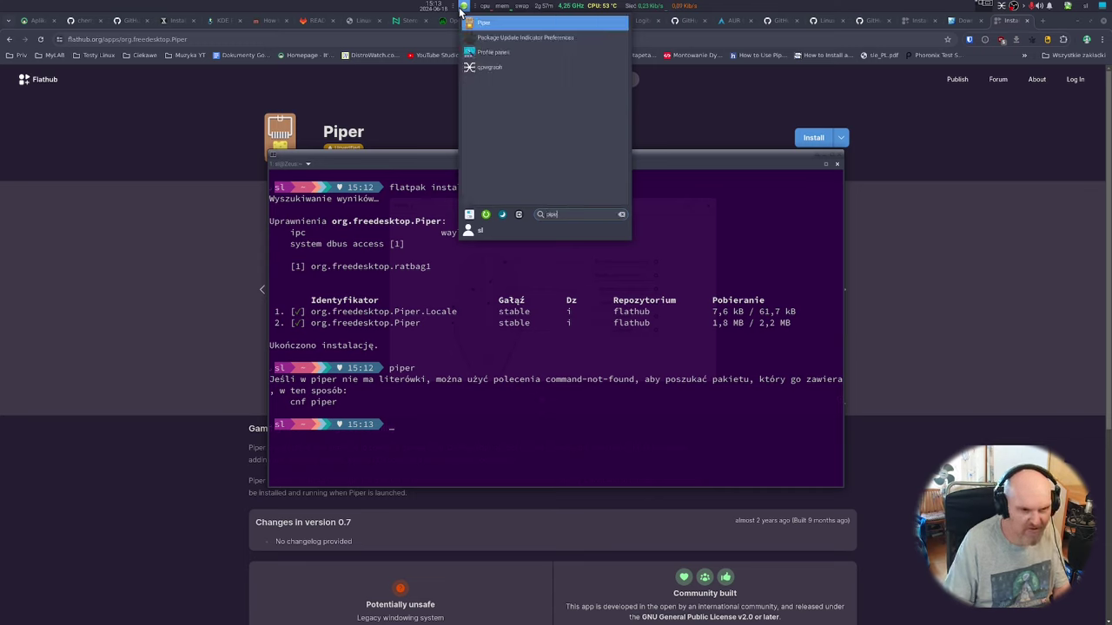
pyautogui.press('Return')
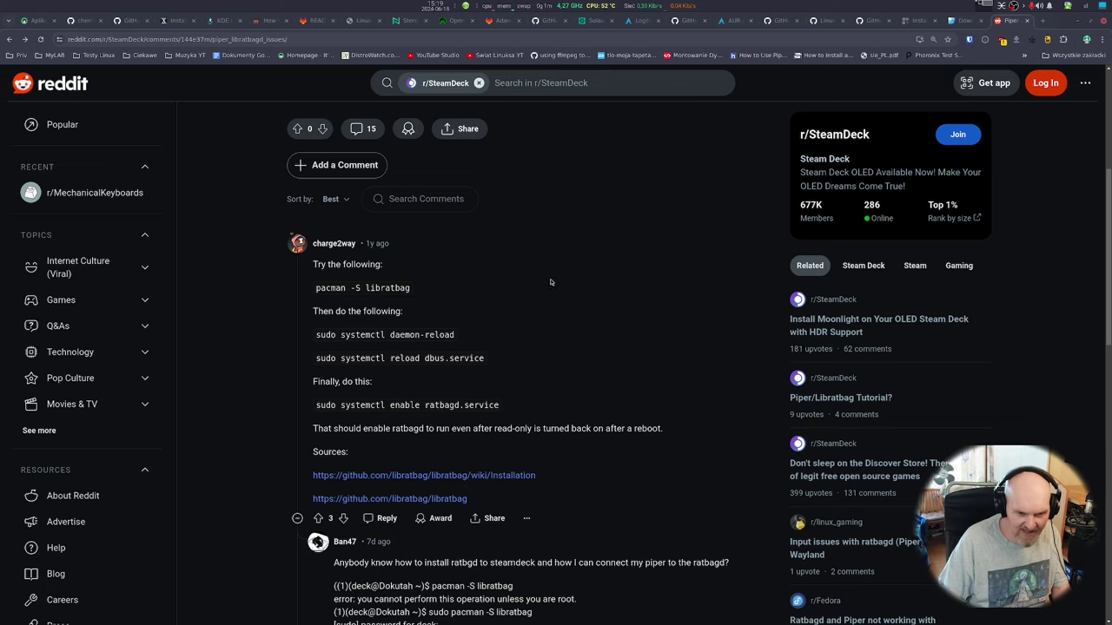
# Switch to a terminal and look back through the command history as far as "sudo systemctl daemon-reload", leaving the prompt empty
pyautogui.moveTo(1107, 304)
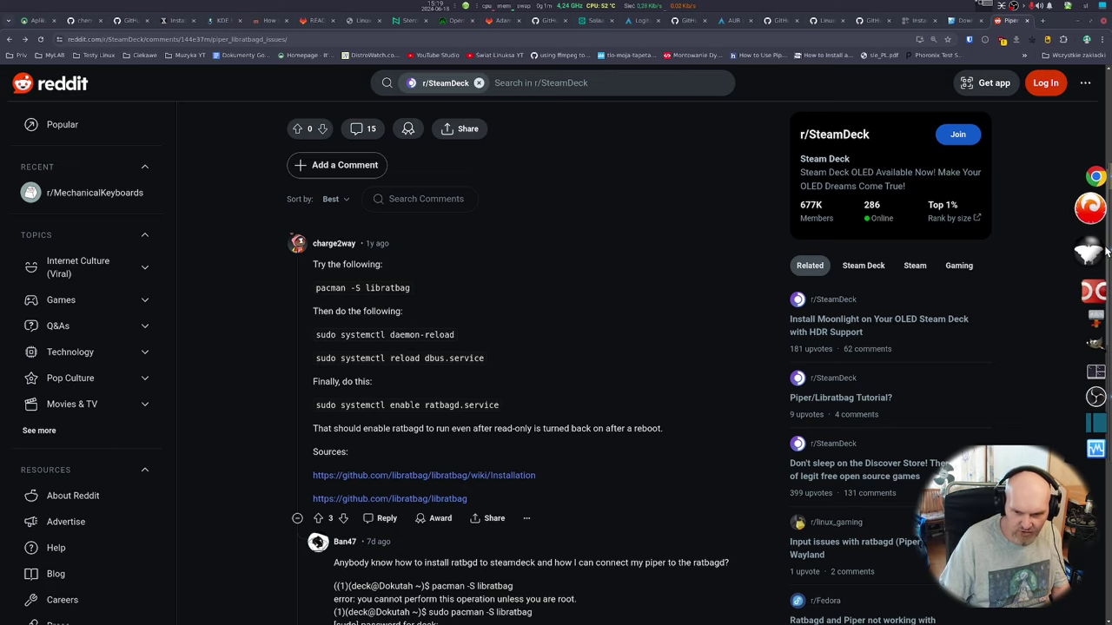
pyautogui.click(1095, 363)
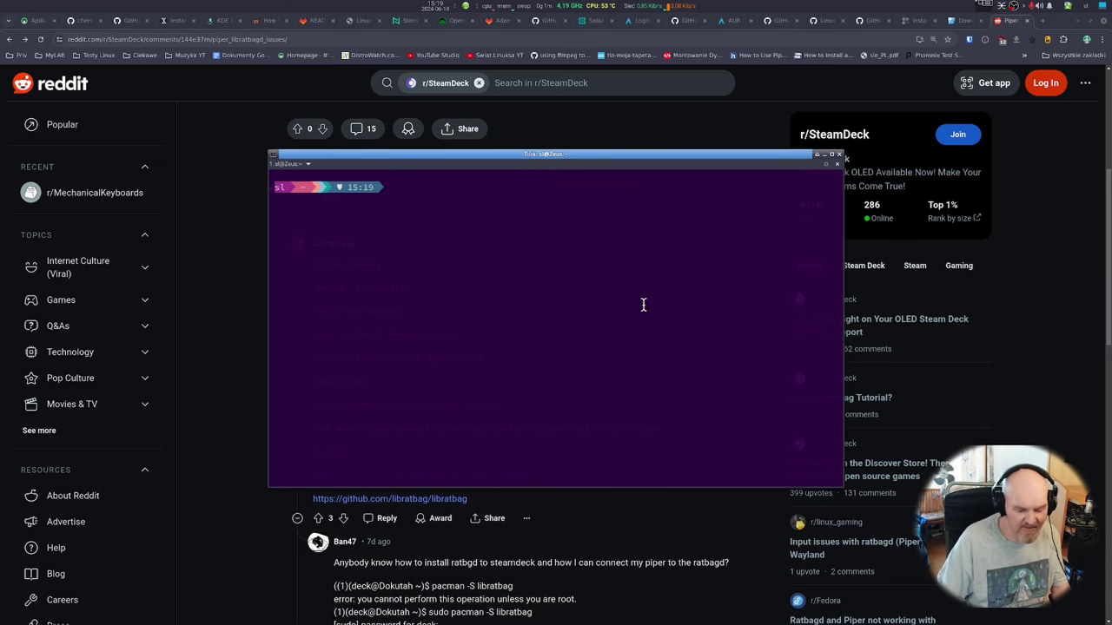
pyautogui.write('sudo')
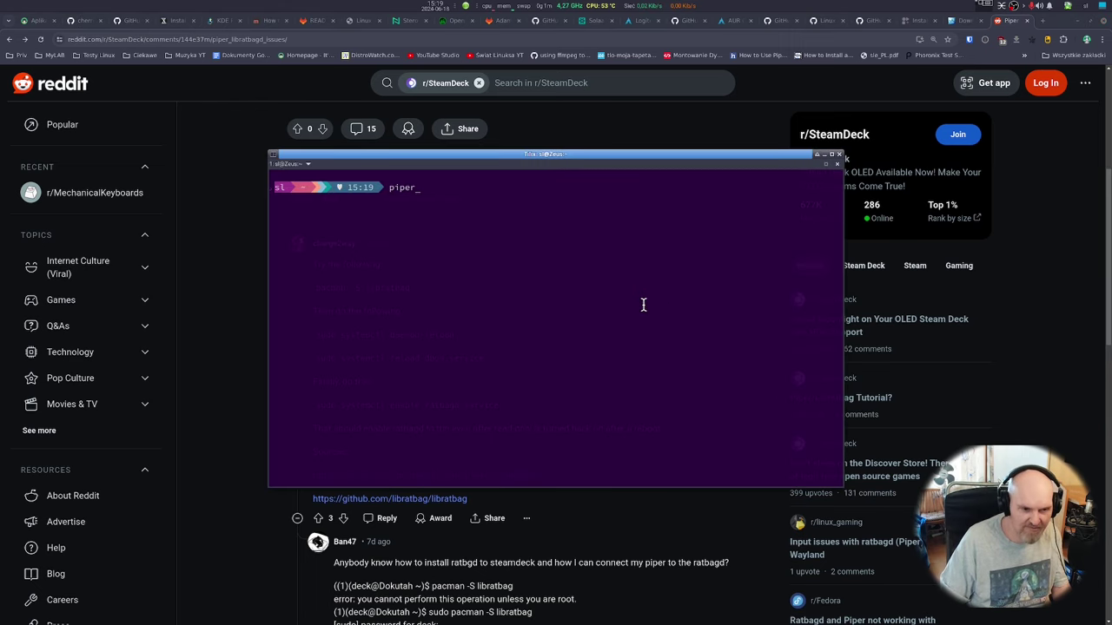
pyautogui.press('Up')
pyautogui.press('Up')
pyautogui.press('Up')
pyautogui.press('Up')
pyautogui.press('Up')
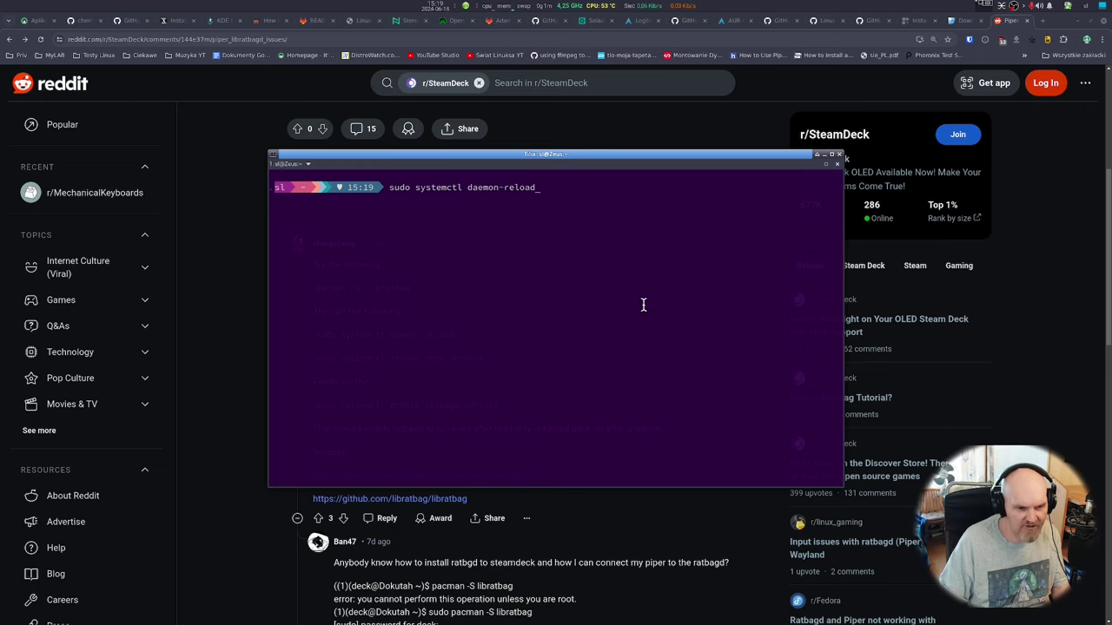
pyautogui.press('Down')
pyautogui.press('Down')
pyautogui.press('Down')
pyautogui.press('Down')
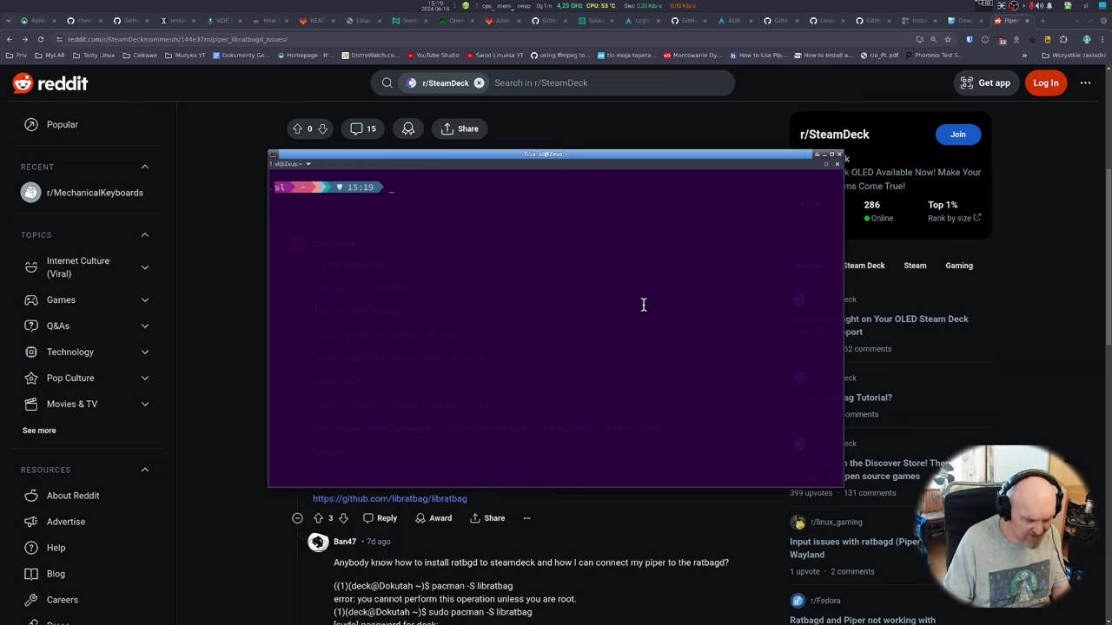
# Search the package repositories with "syss librat" and point out the libratbag-tools entry in the output
pyautogui.write('syss')
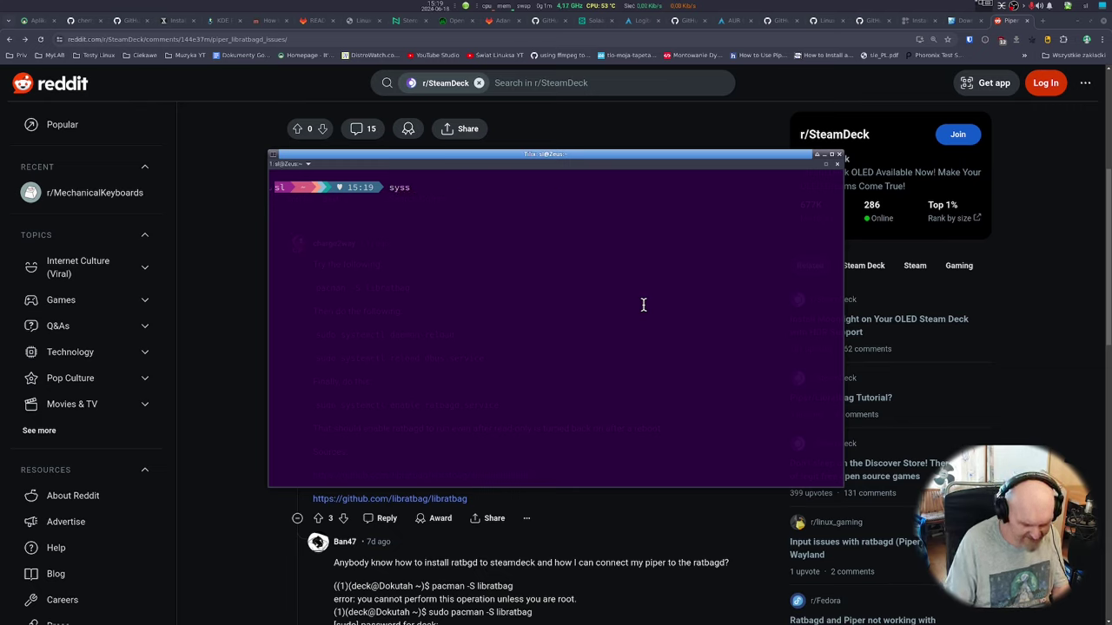
pyautogui.write(' librat')
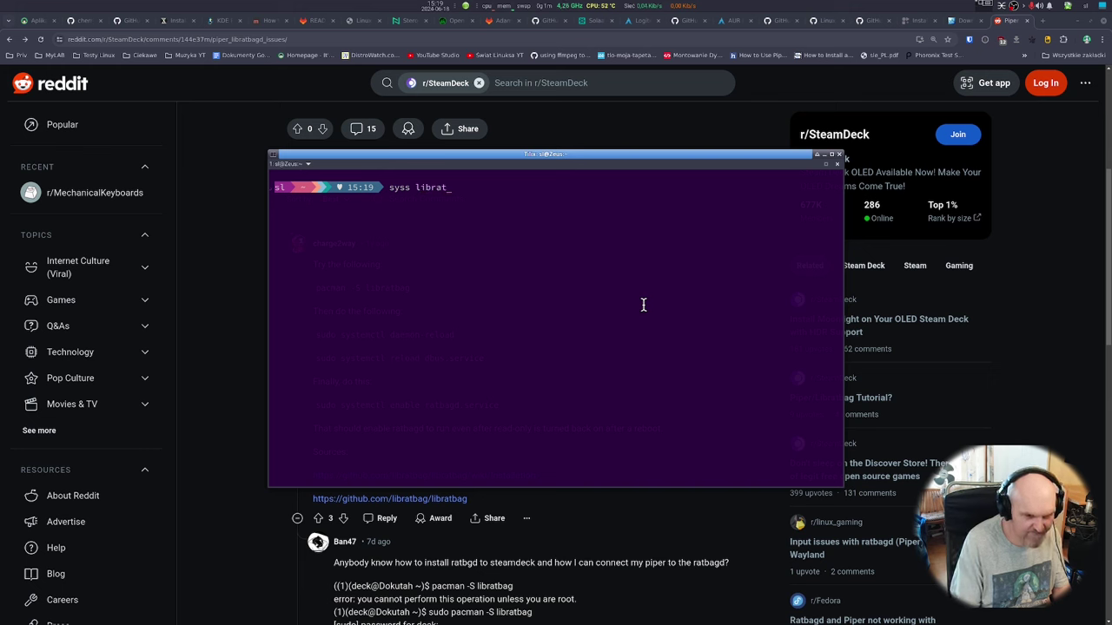
pyautogui.press('Return')
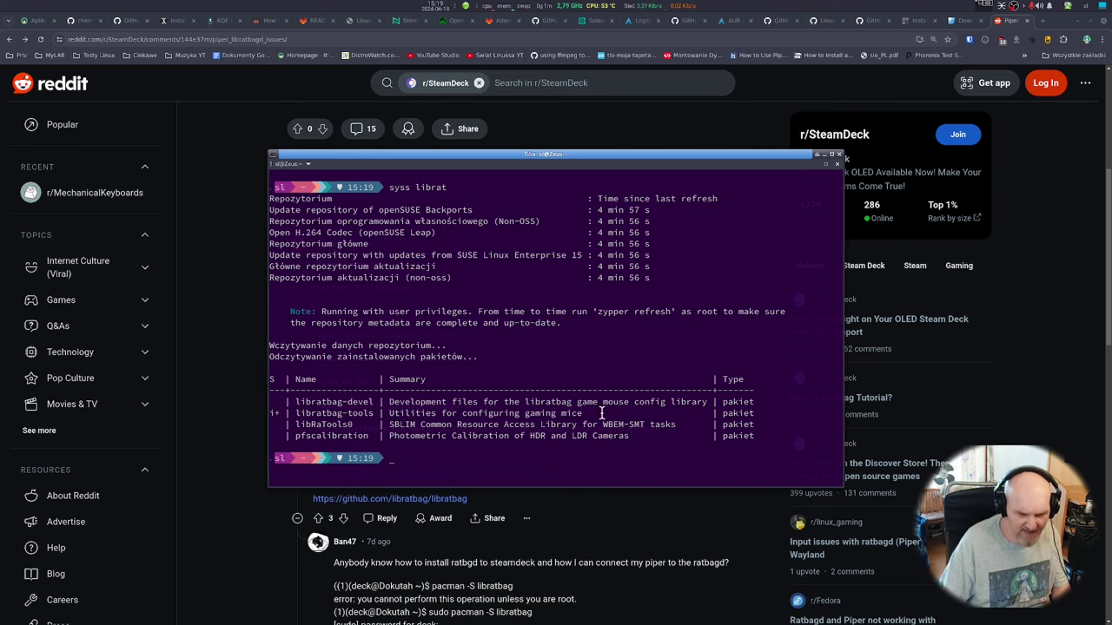
pyautogui.moveTo(604, 413); pyautogui.dragTo(274, 414)
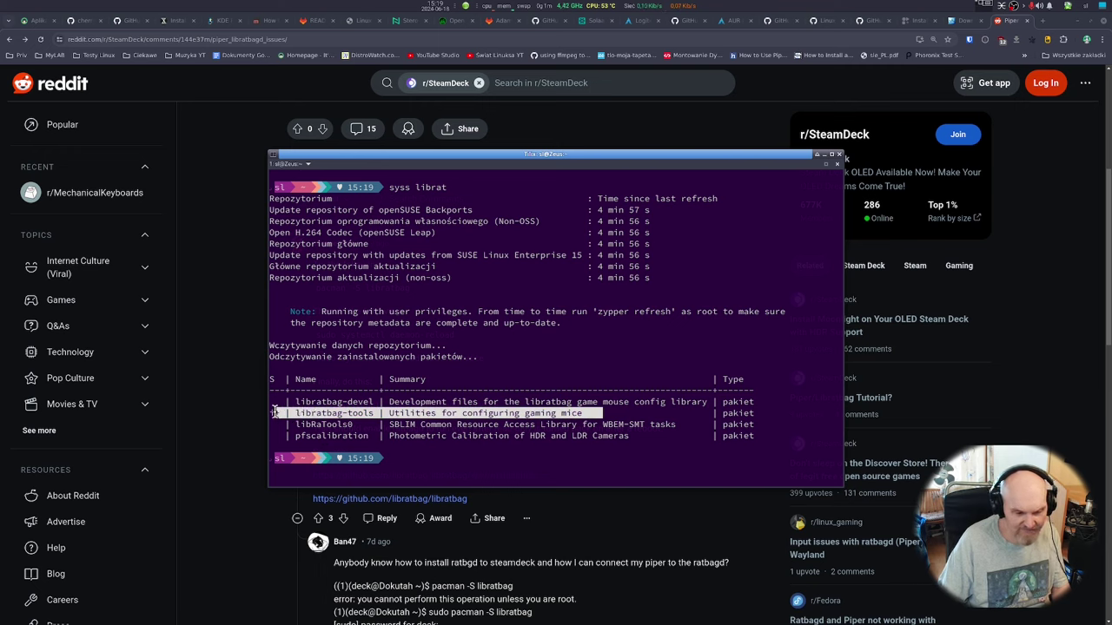
pyautogui.click(480, 442)
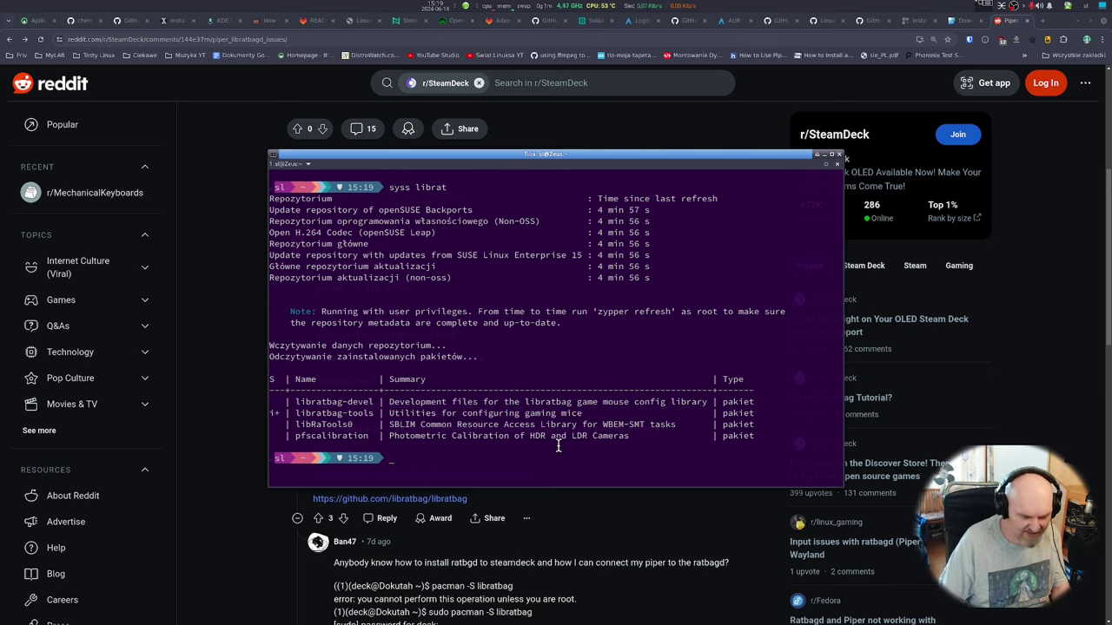
# Try launching Piper again by searching the application launcher for "piper"
pyautogui.click(466, 6)
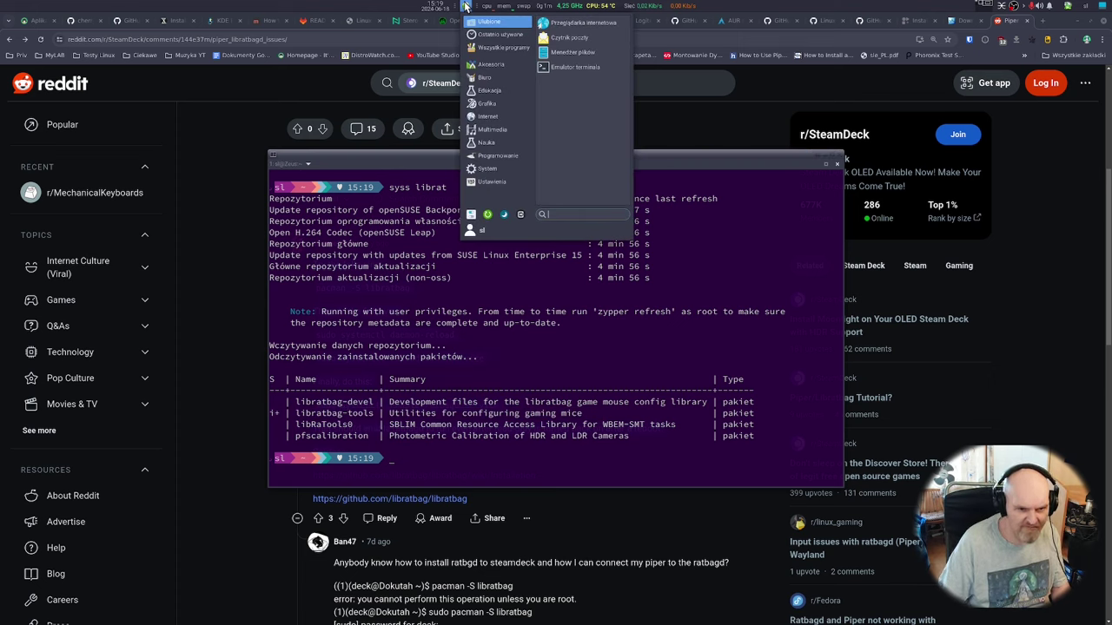
pyautogui.write('piper')
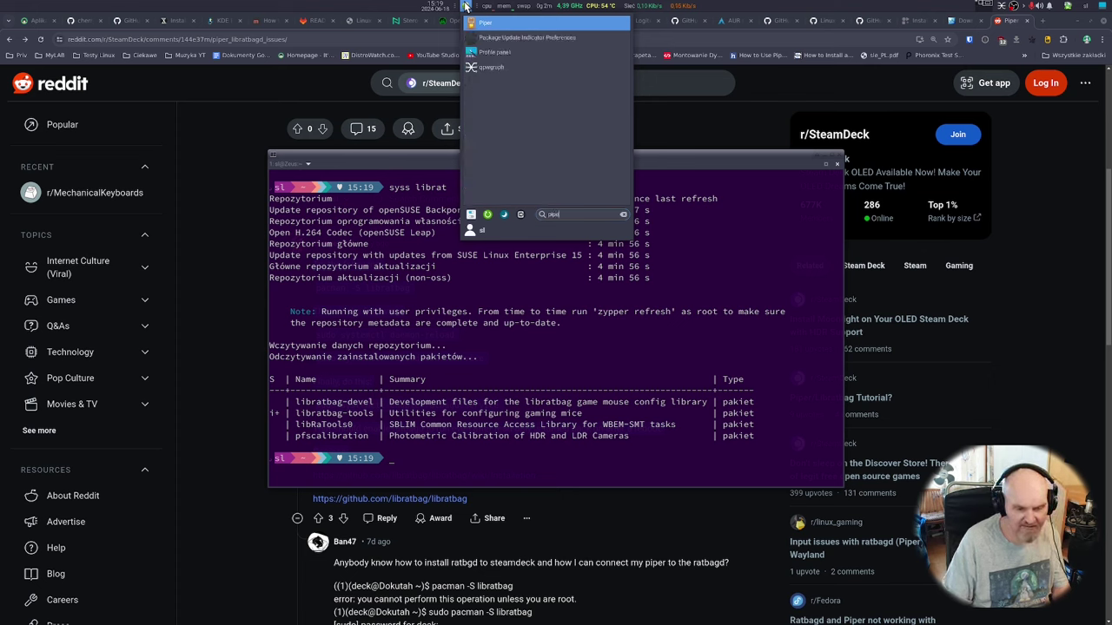
pyautogui.press('Return')
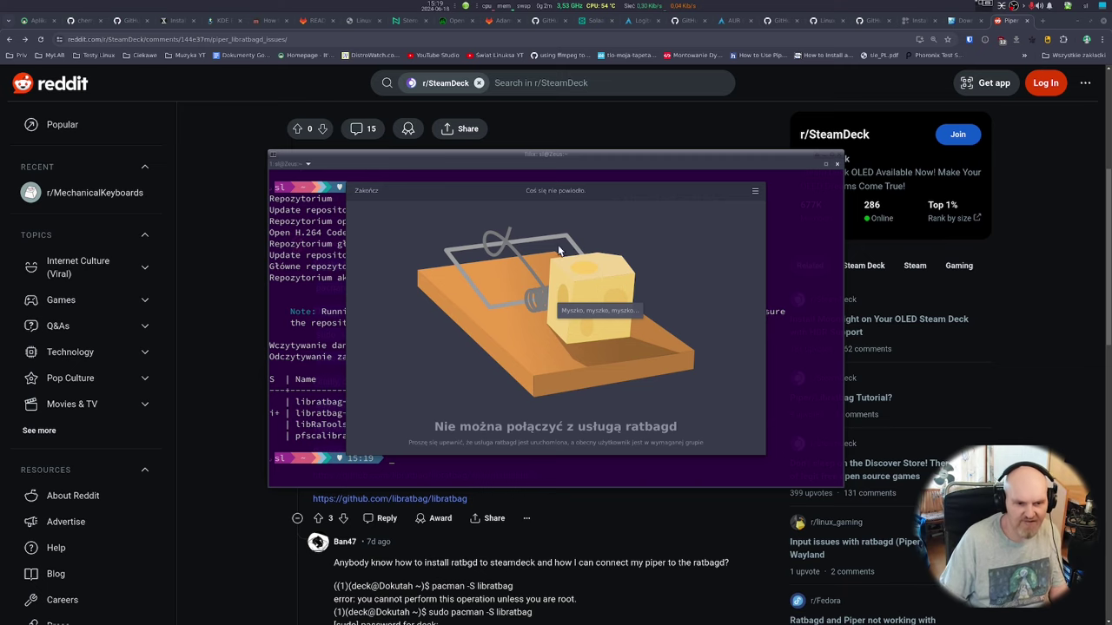
# Revisit the browser pages on Clevo keyboard backlight control, OpenRazer, OpenRGB's README and the Solaar repository
pyautogui.click(365, 20)
pyautogui.click(408, 21)
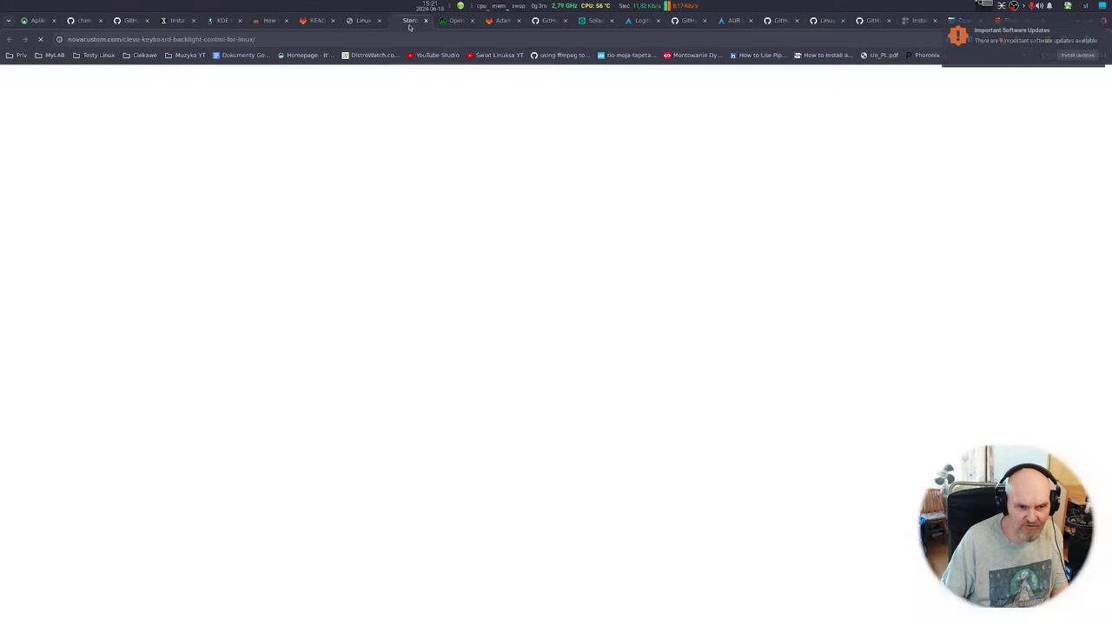
pyautogui.click(456, 21)
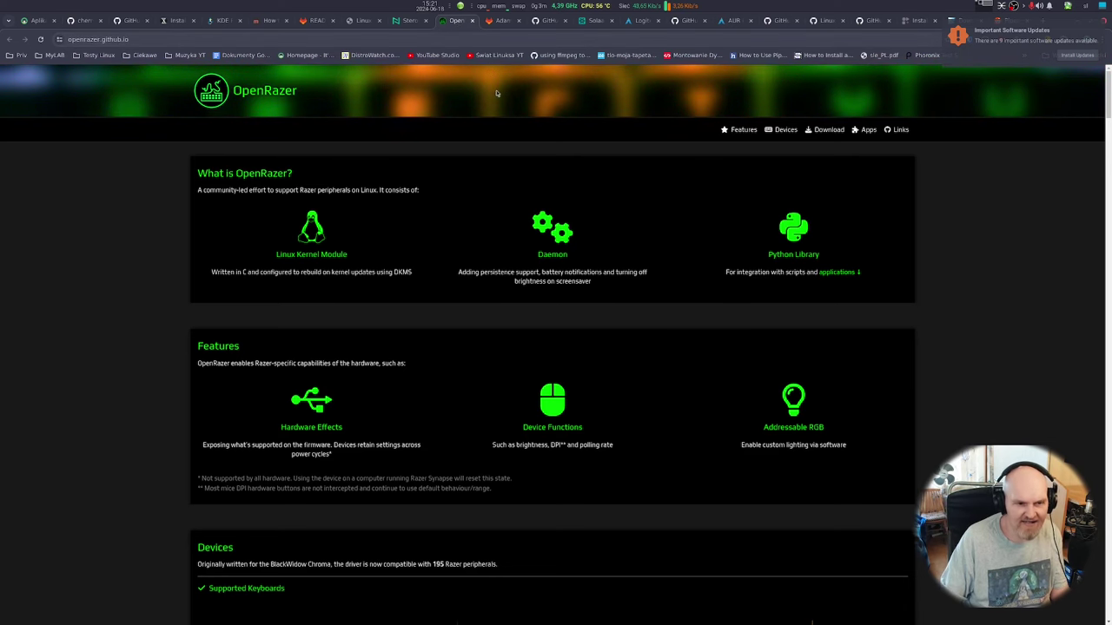
pyautogui.click(496, 20)
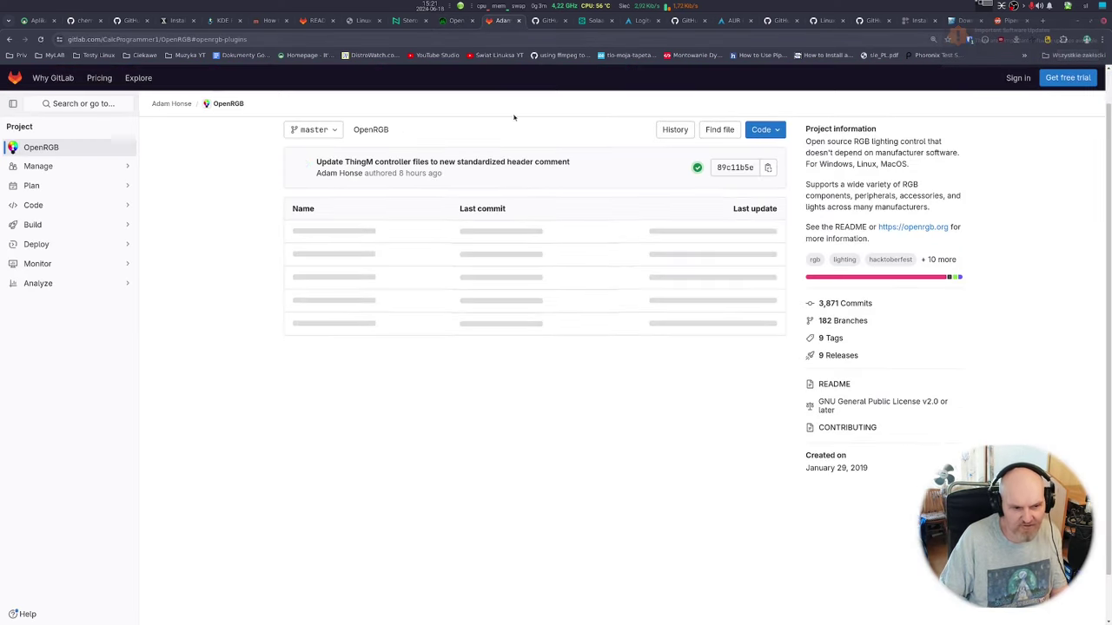
pyautogui.scroll(15, 522, 201)
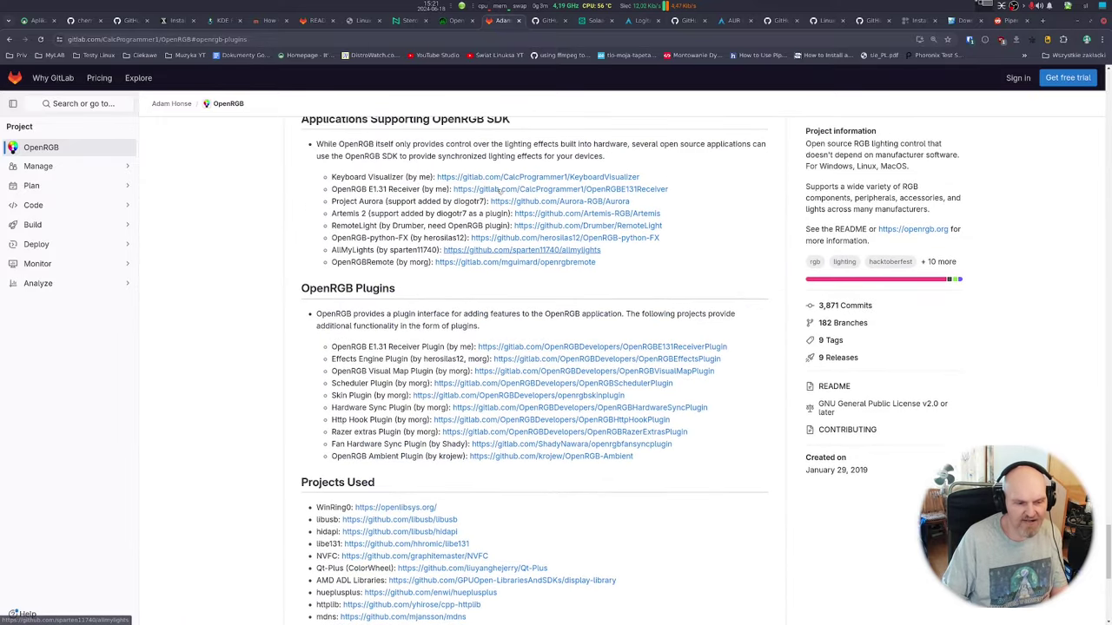
pyautogui.scroll(2, 472, 205)
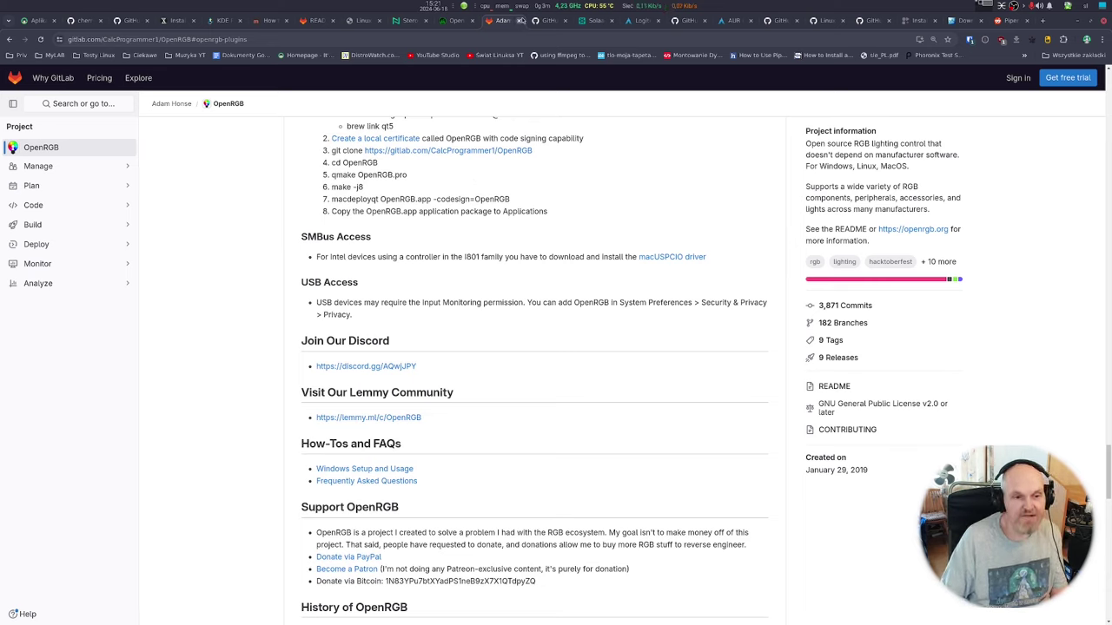
pyautogui.click(546, 21)
# Switch to VirtualBox Manager, view the W11 machine's general settings and close them without changes
pyautogui.moveTo(1087, 373)
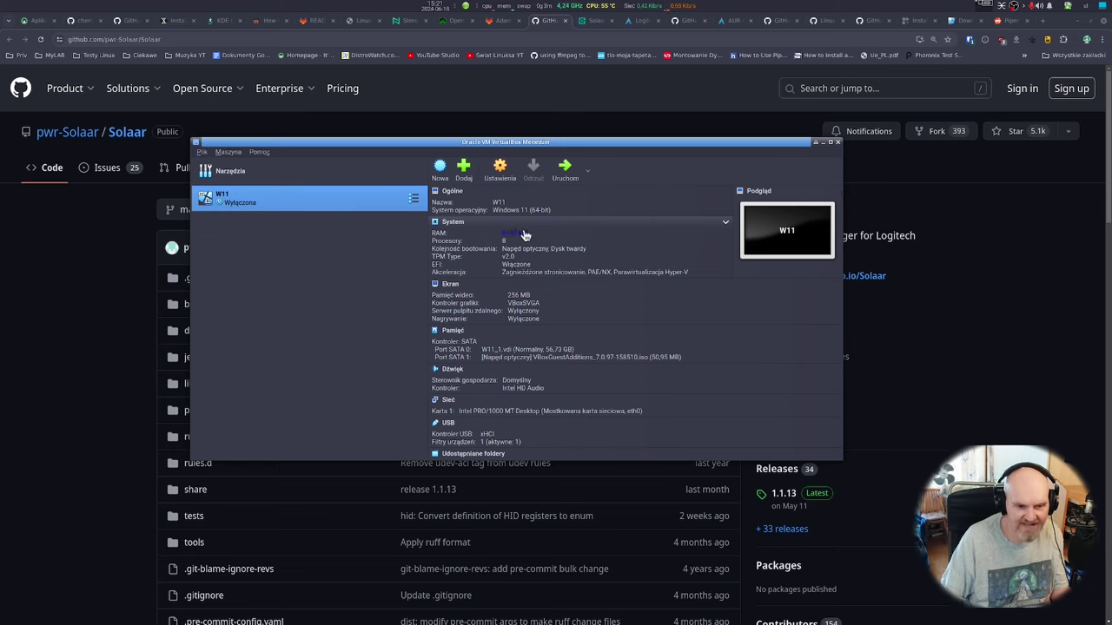
pyautogui.click(497, 178)
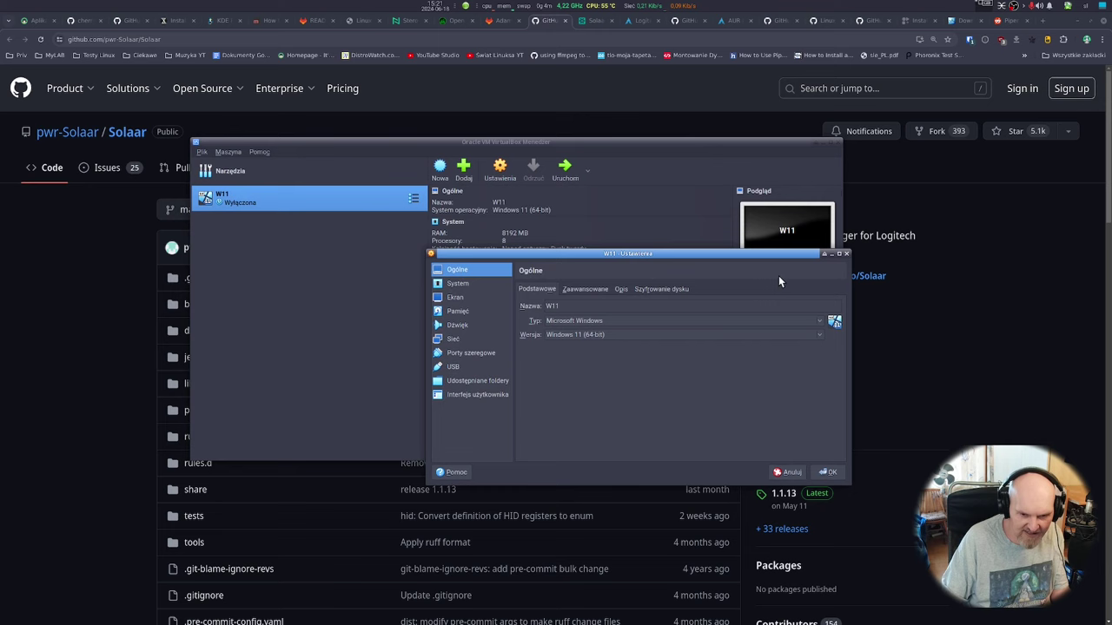
pyautogui.click(846, 253)
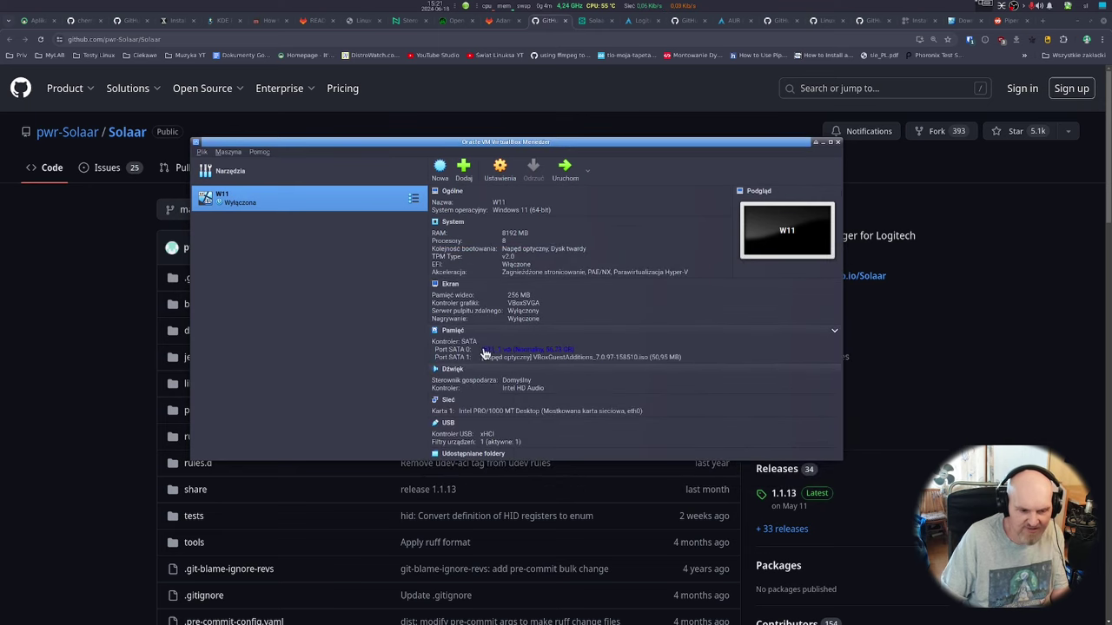